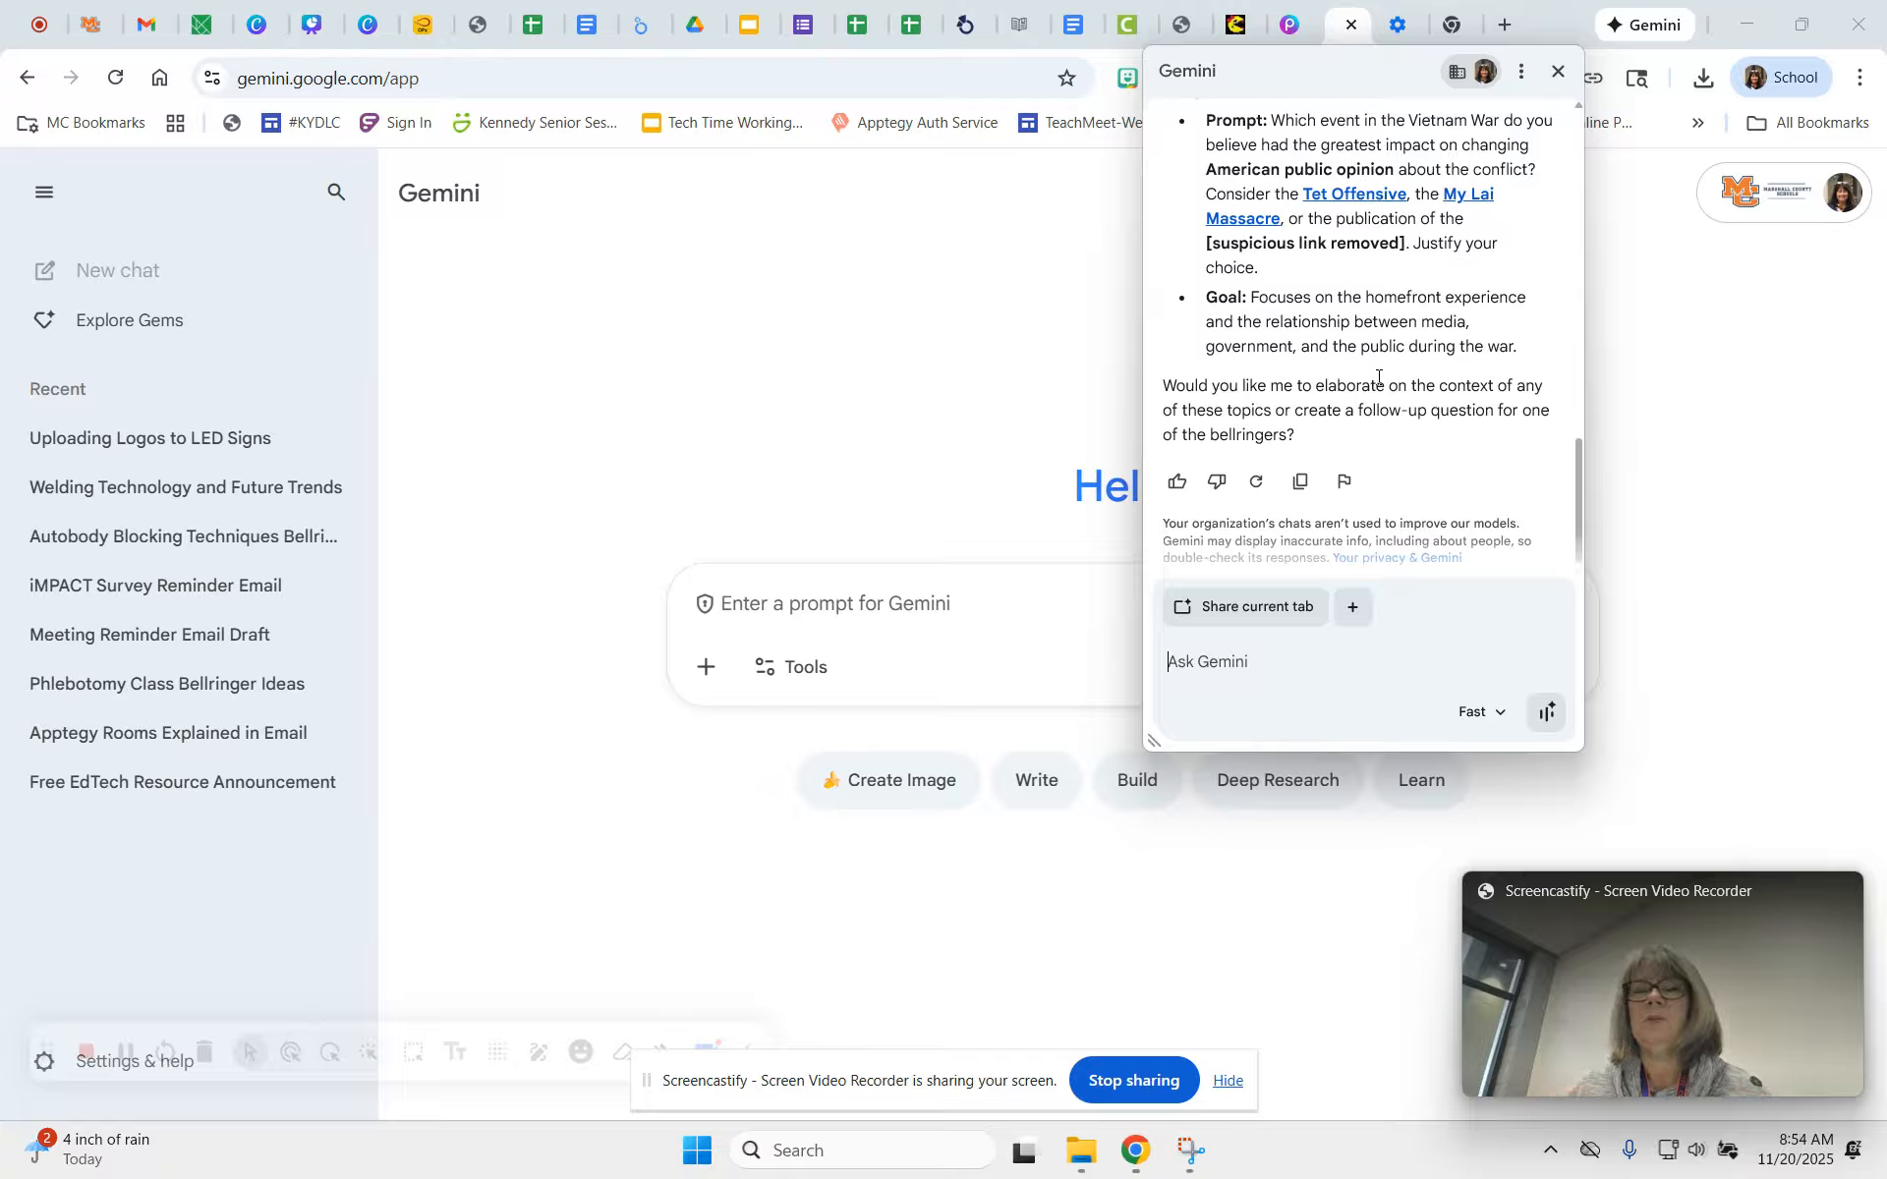
- Run a Google search in the empty browser tab for "article about the three branches of government"
scroll(1378, 373, "up", 15)
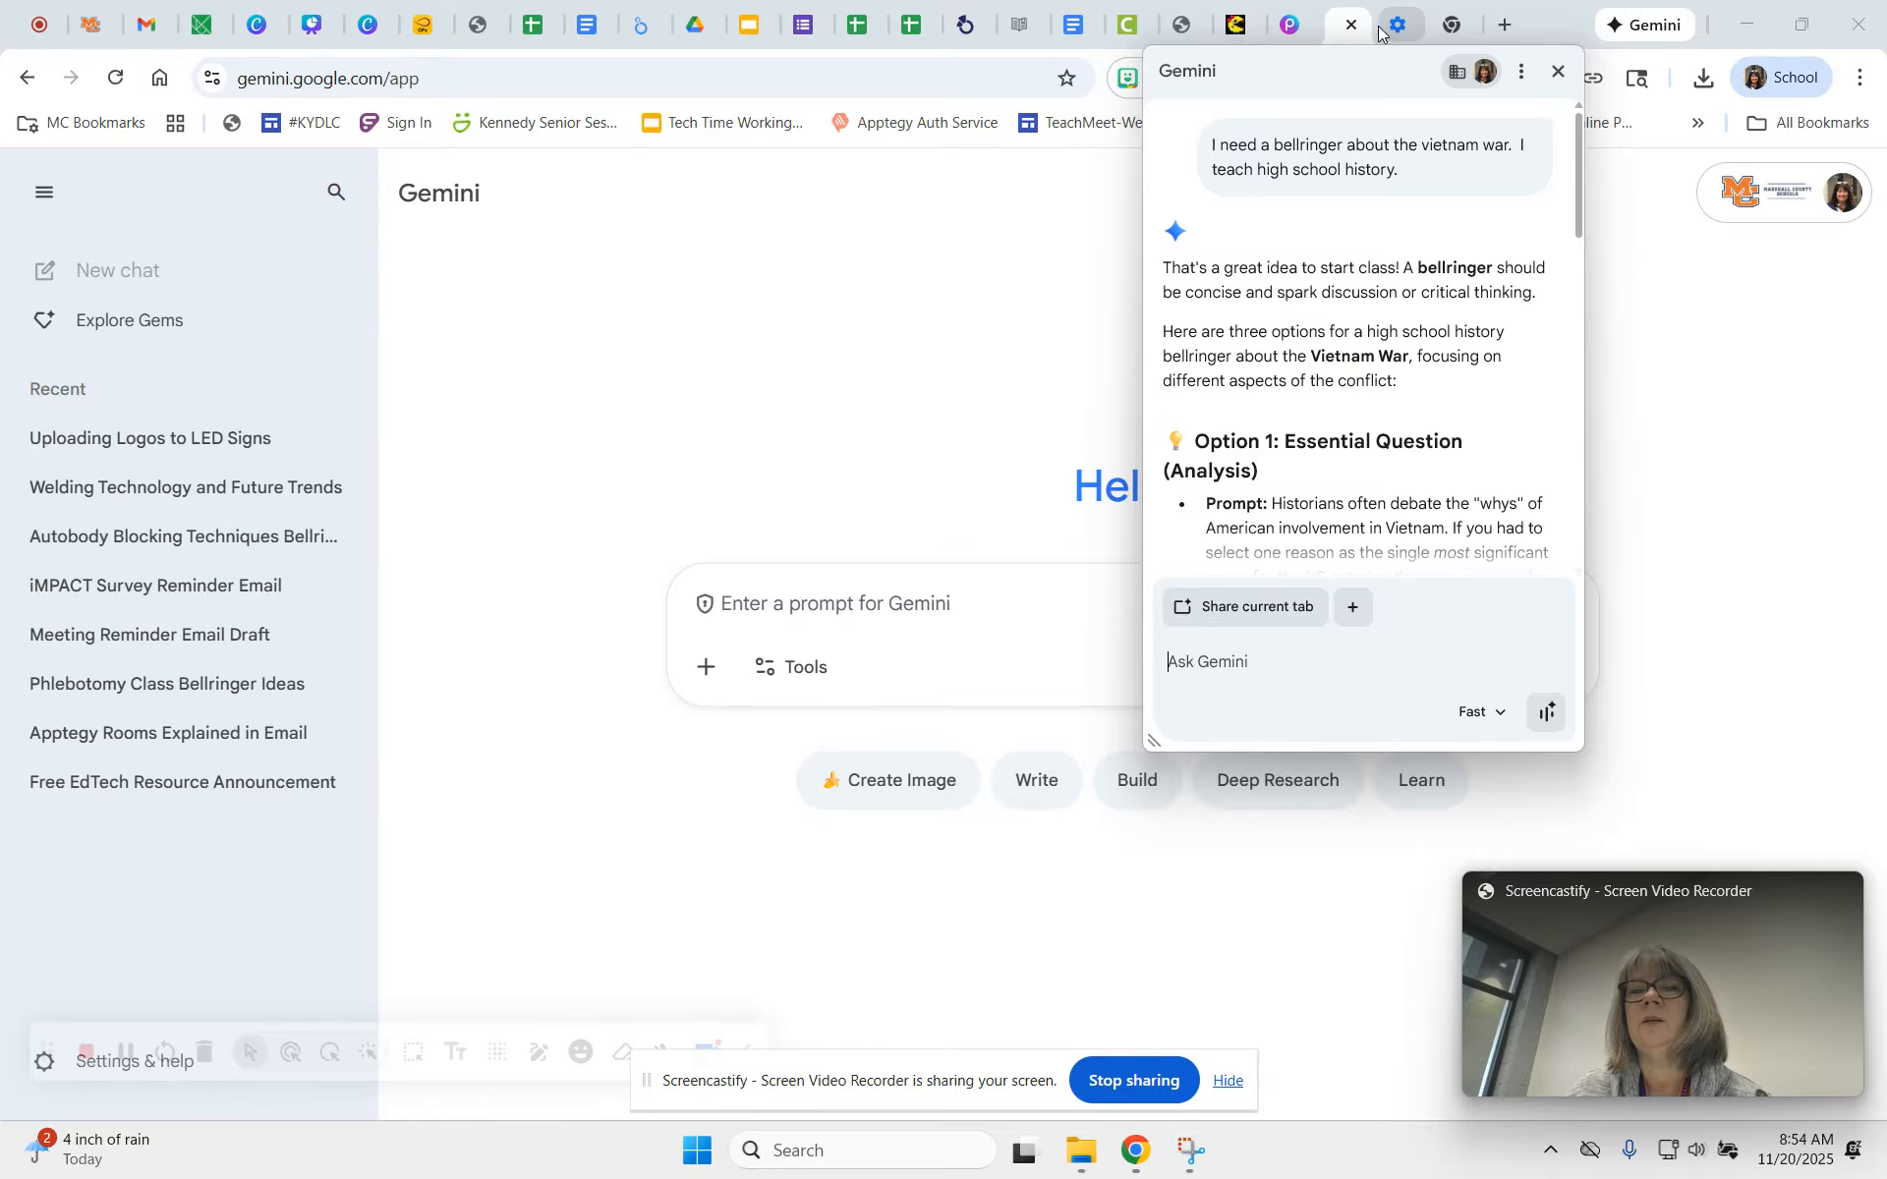
left_click(1435, 29)
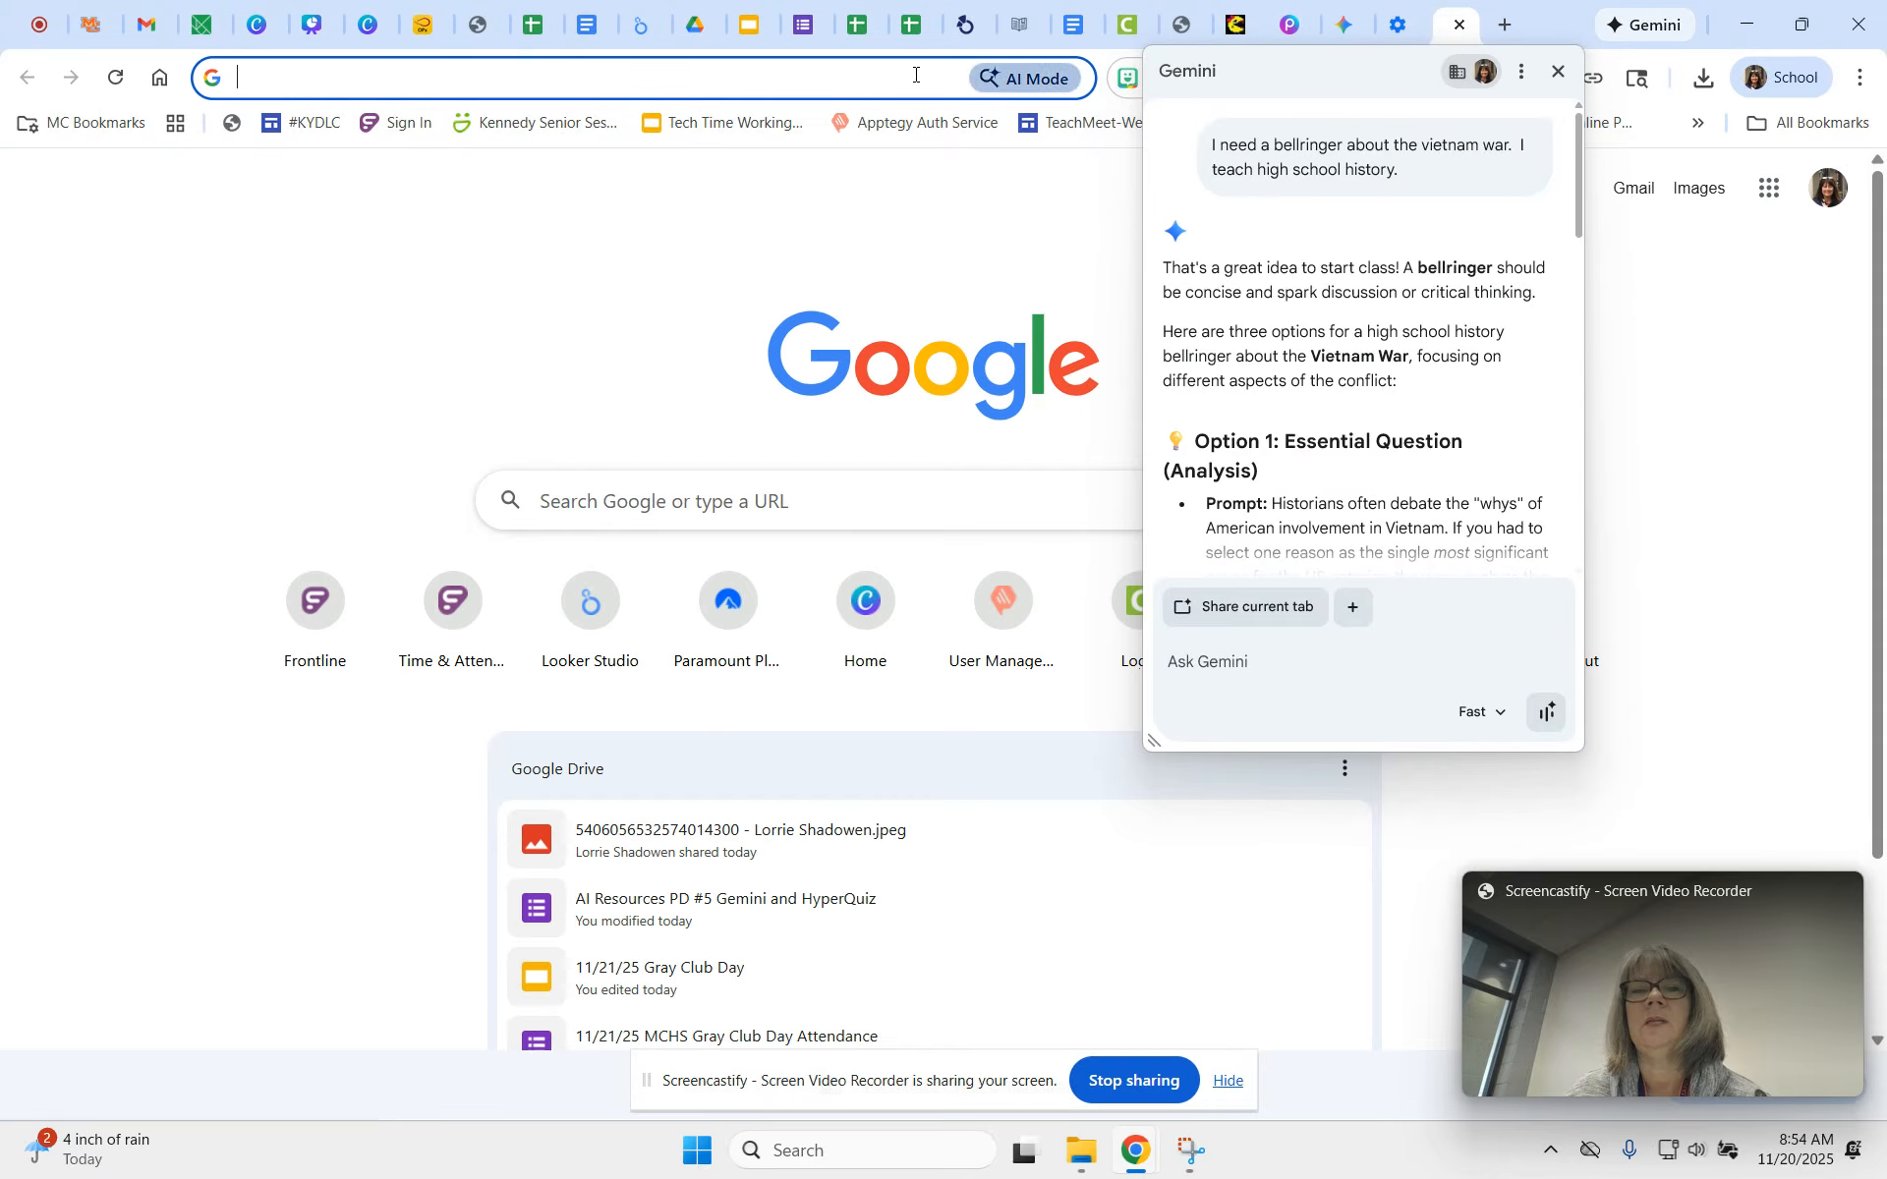
left_click(529, 80)
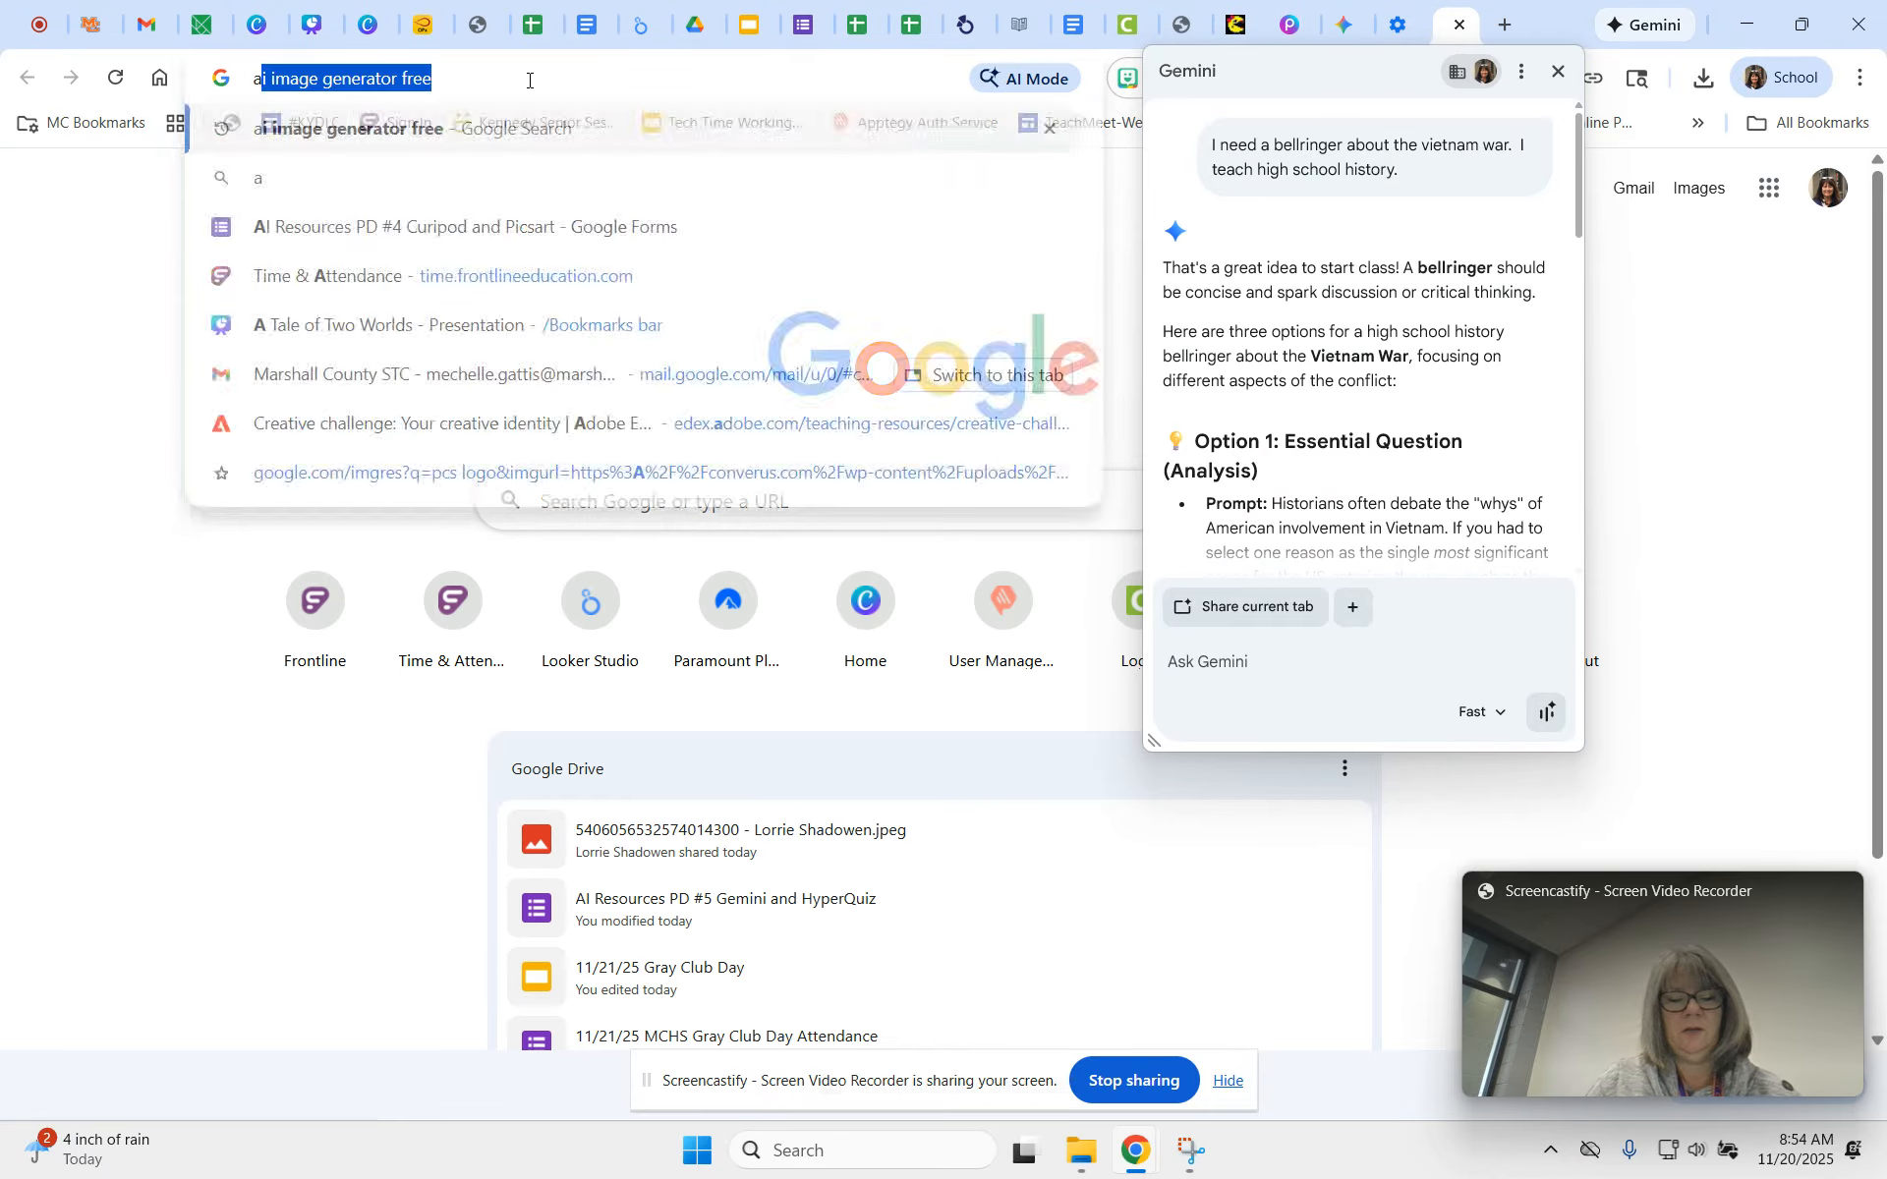
type("article about")
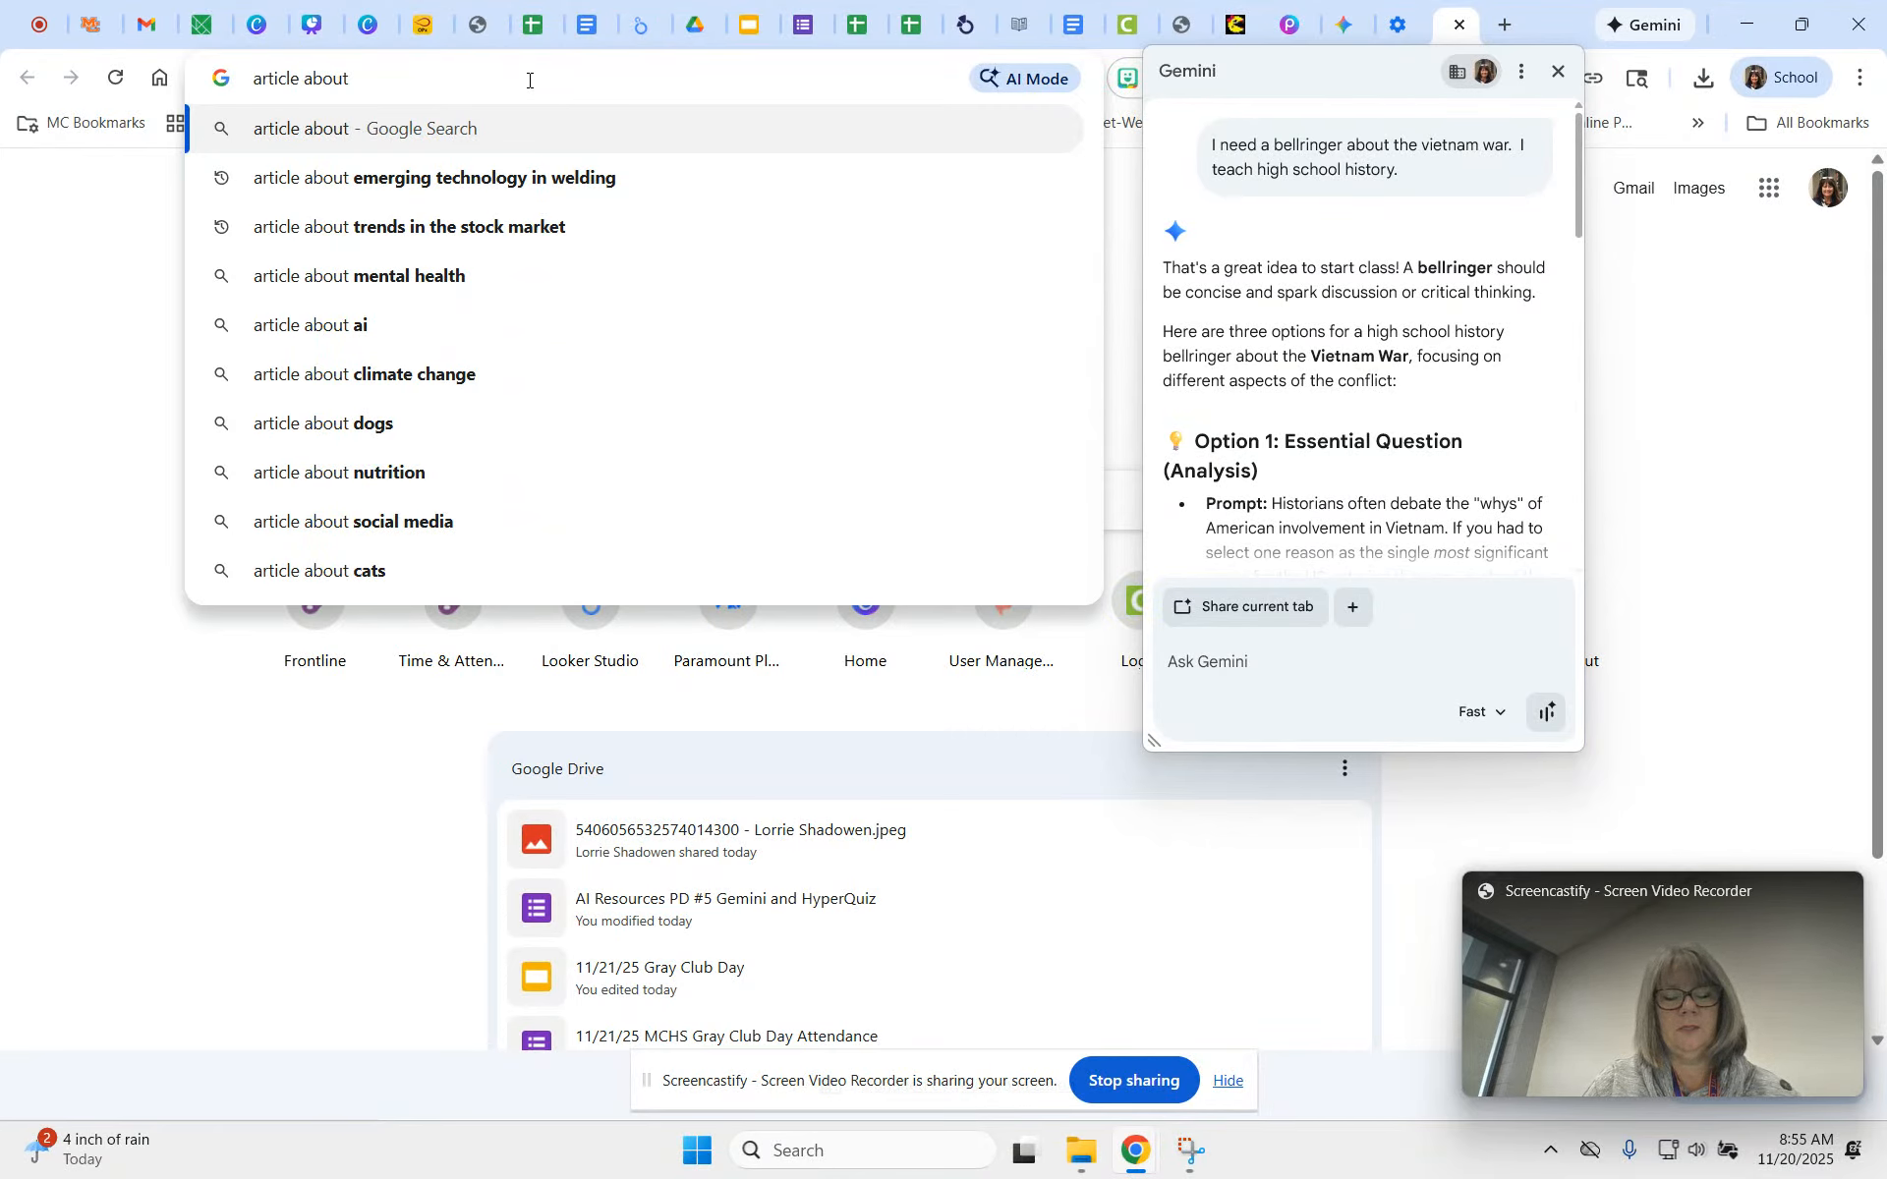
type("the ")
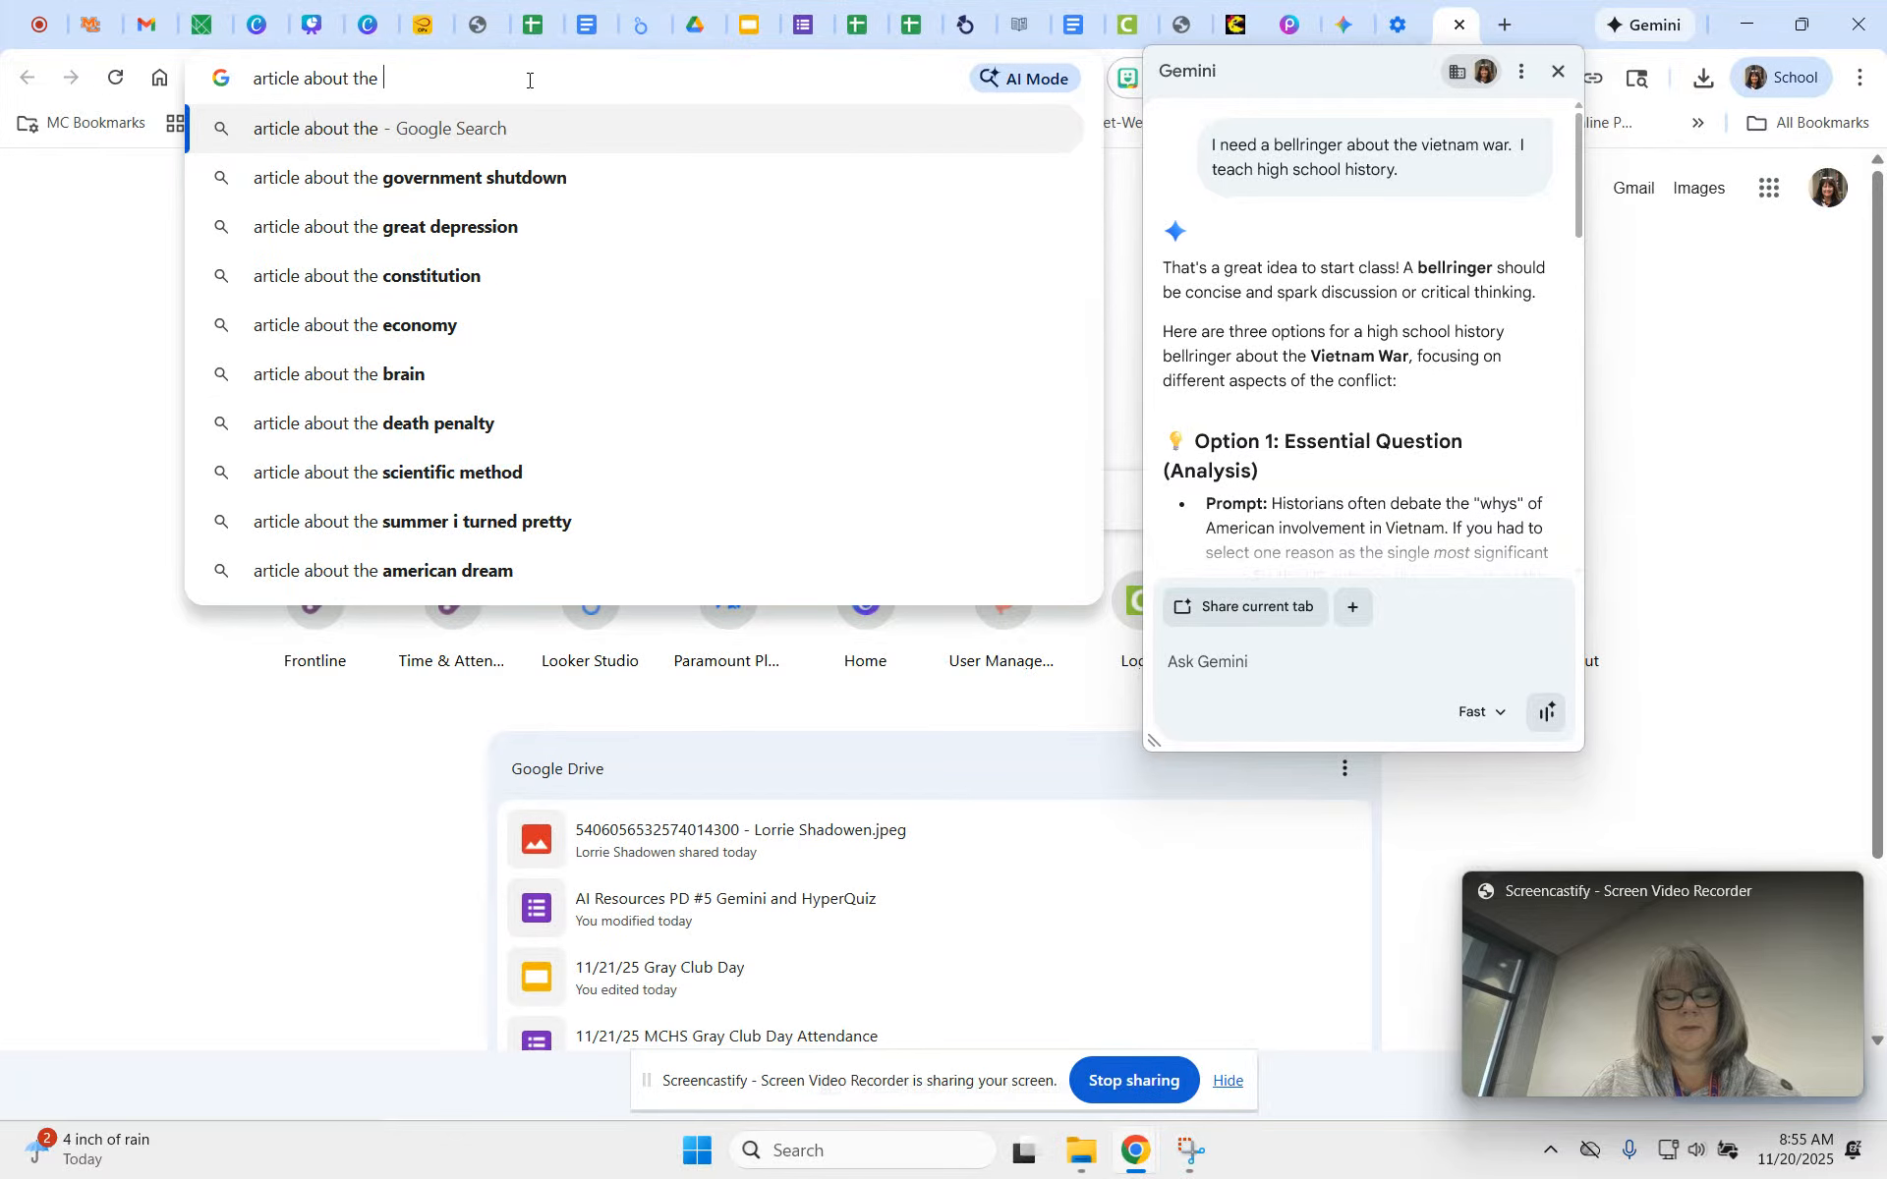
type("three branc")
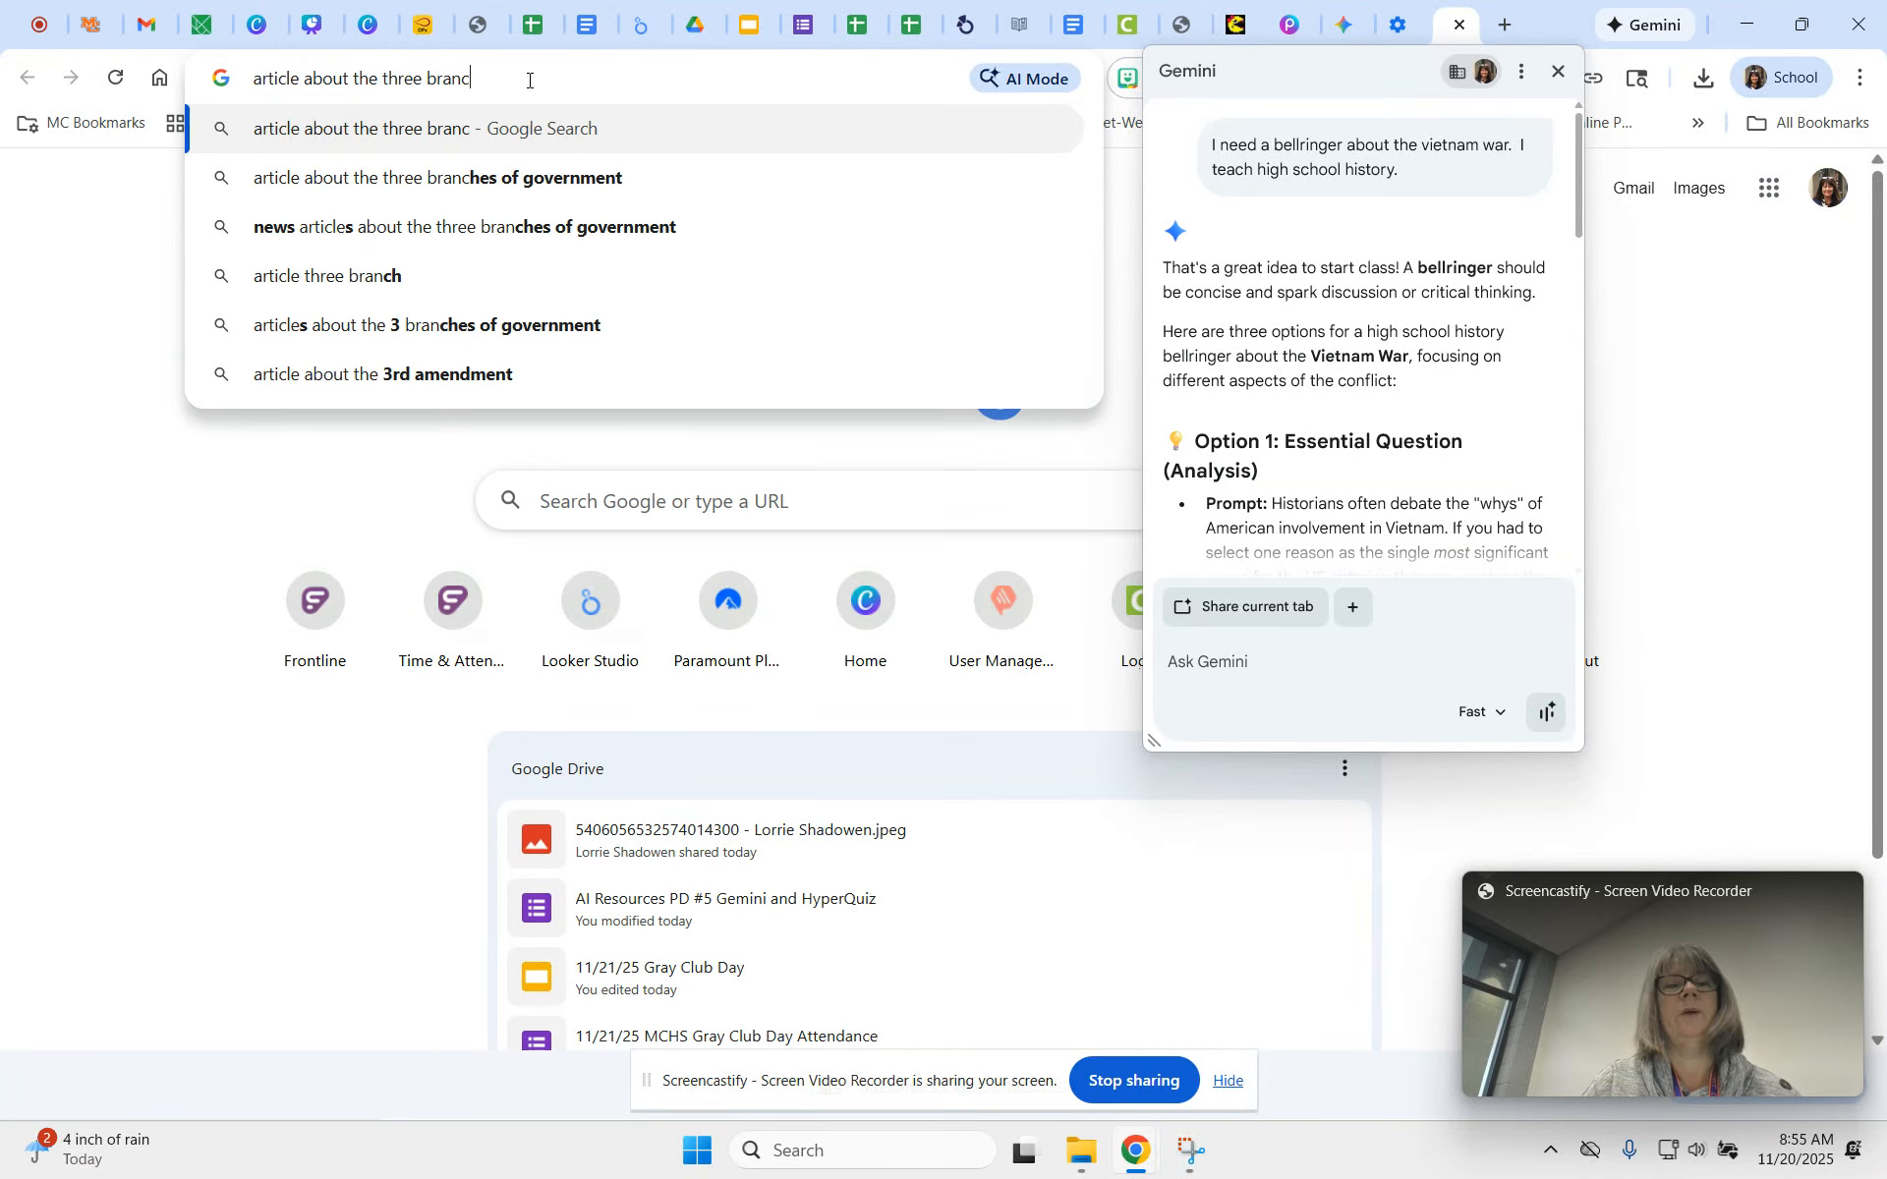
type("hes of government")
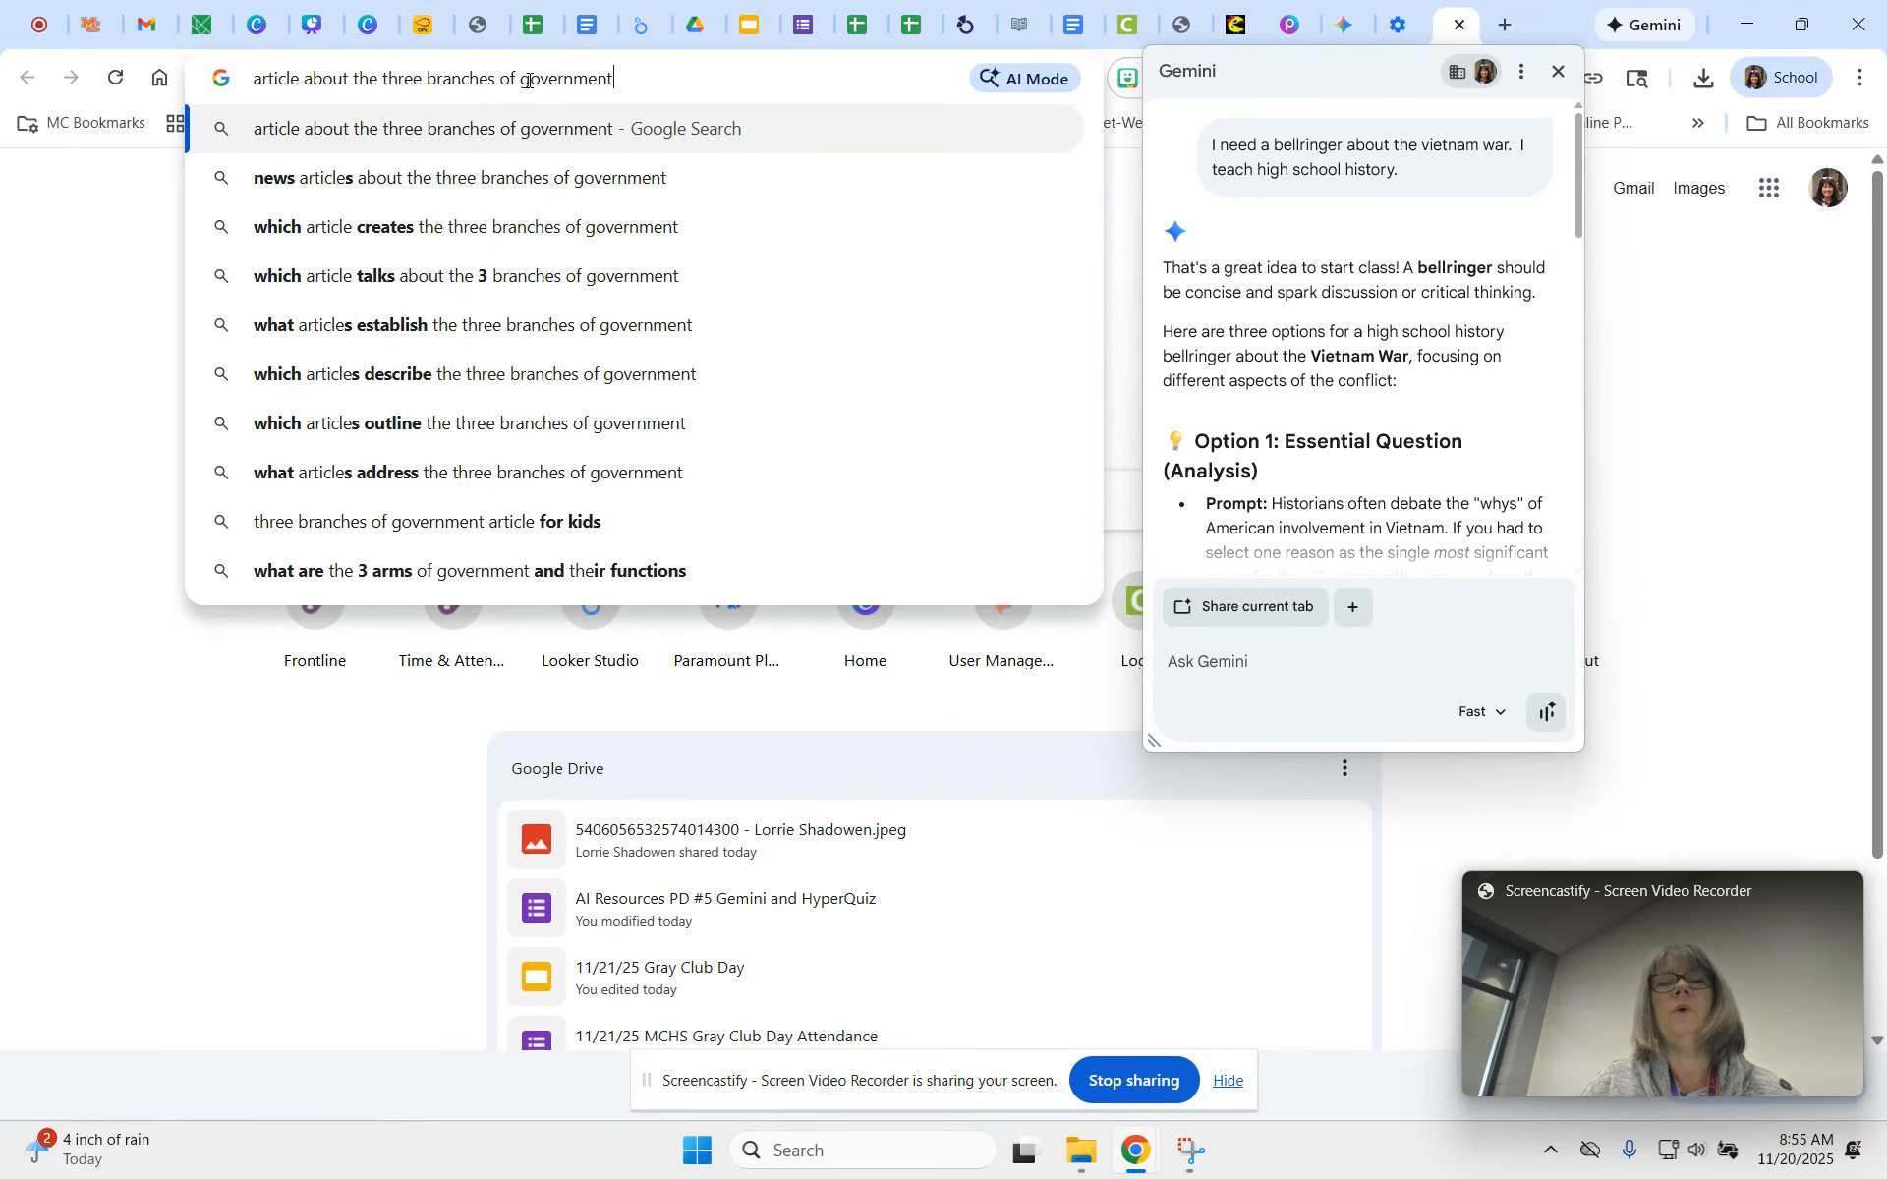
key("Return")
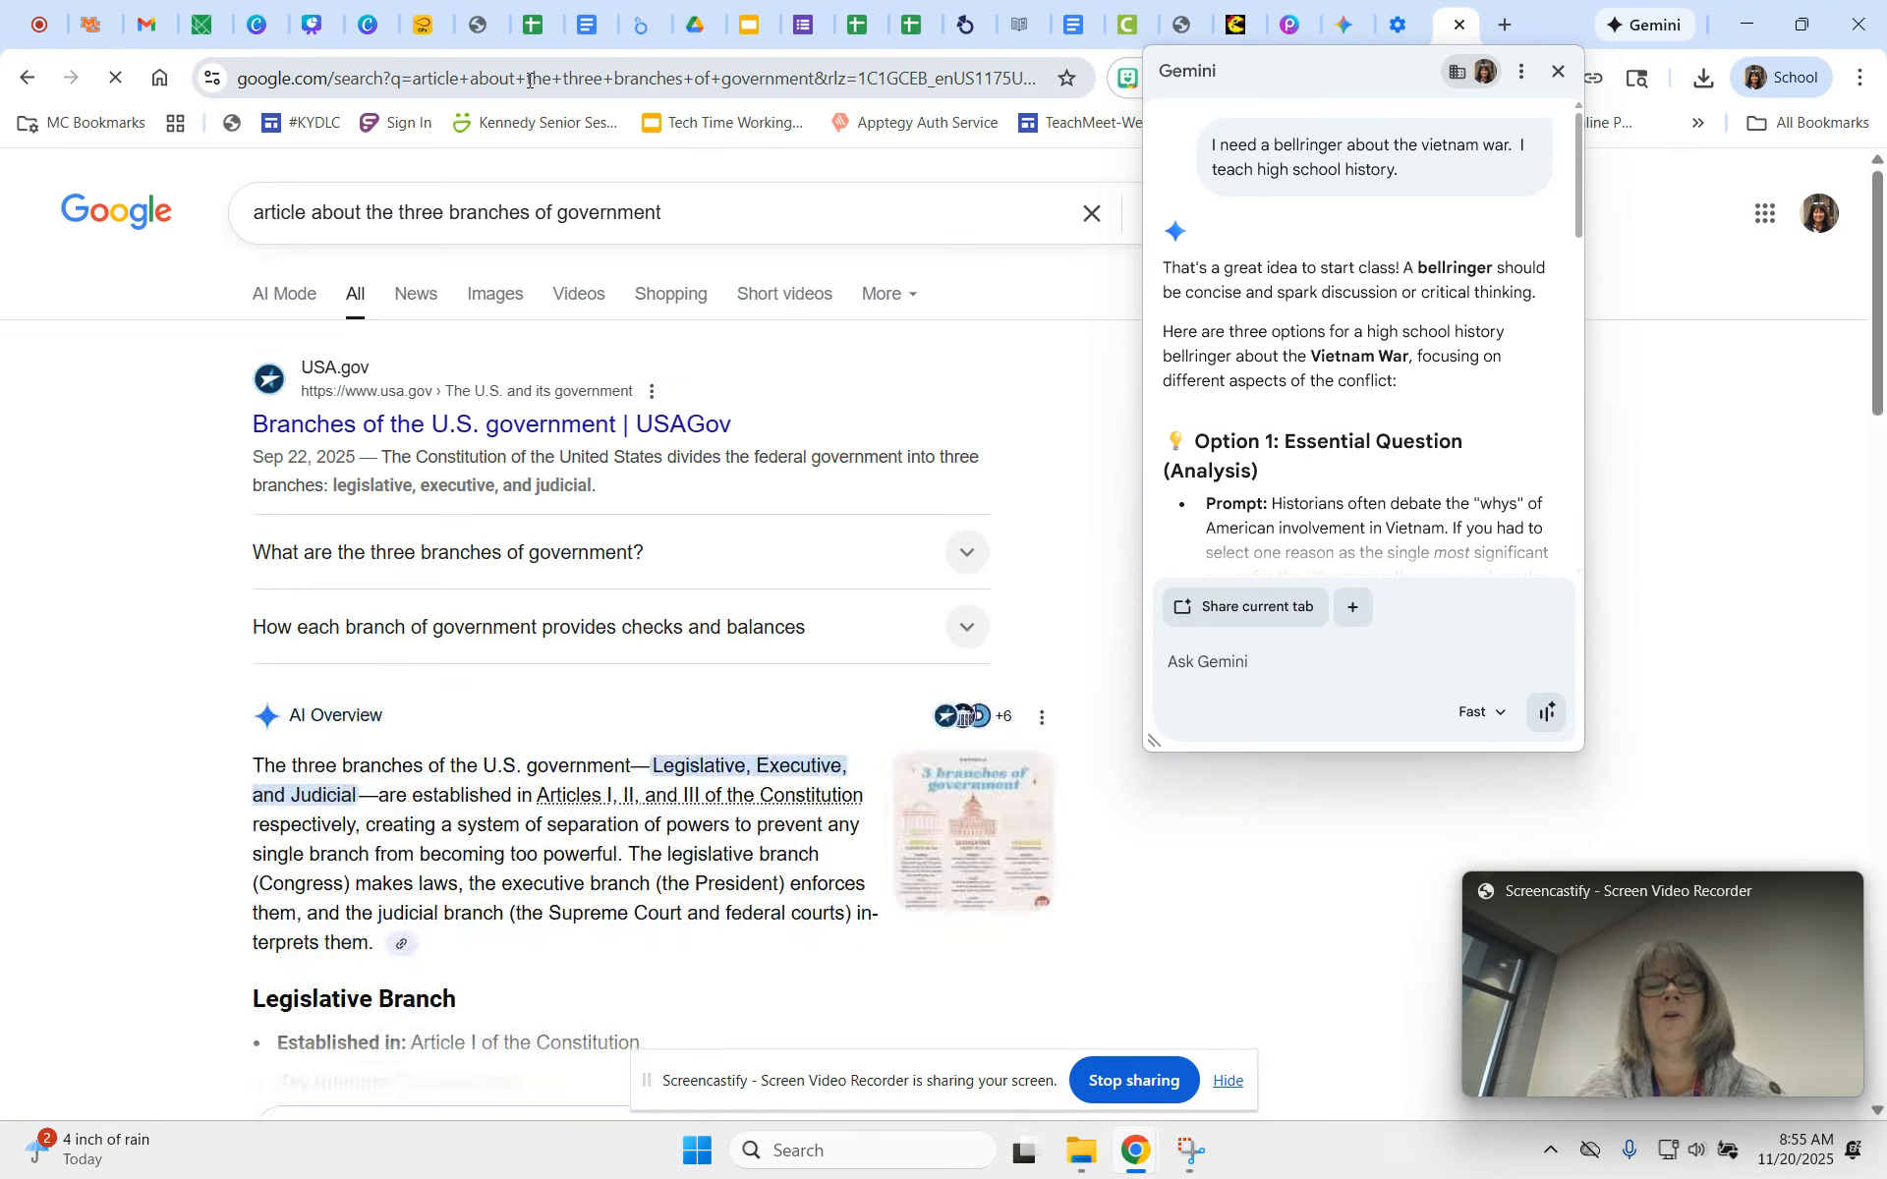
- Open the Truman Library's "Three Branches of Government" article from the search results and skim its text
scroll(177, 586, "down", 7)
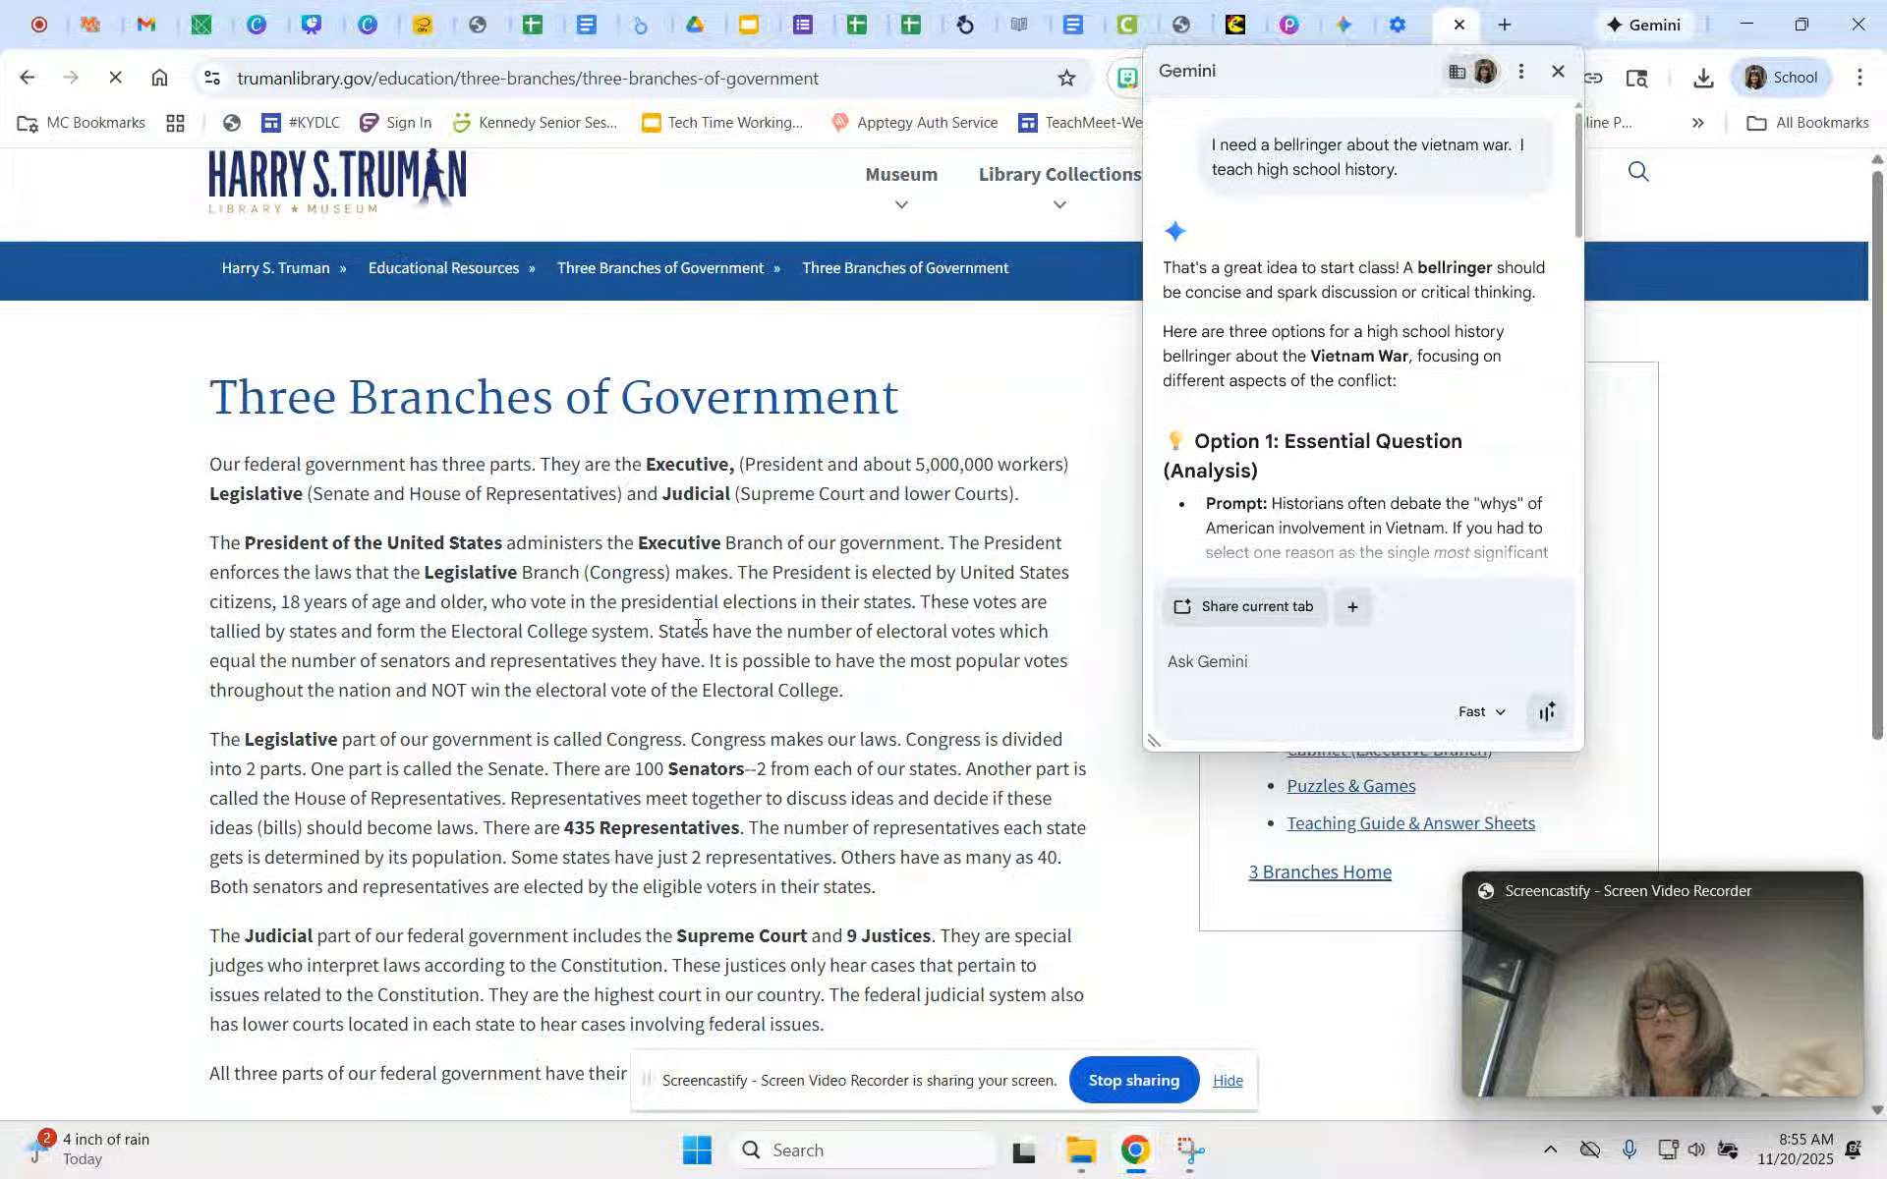
scroll(747, 551, "down", 3)
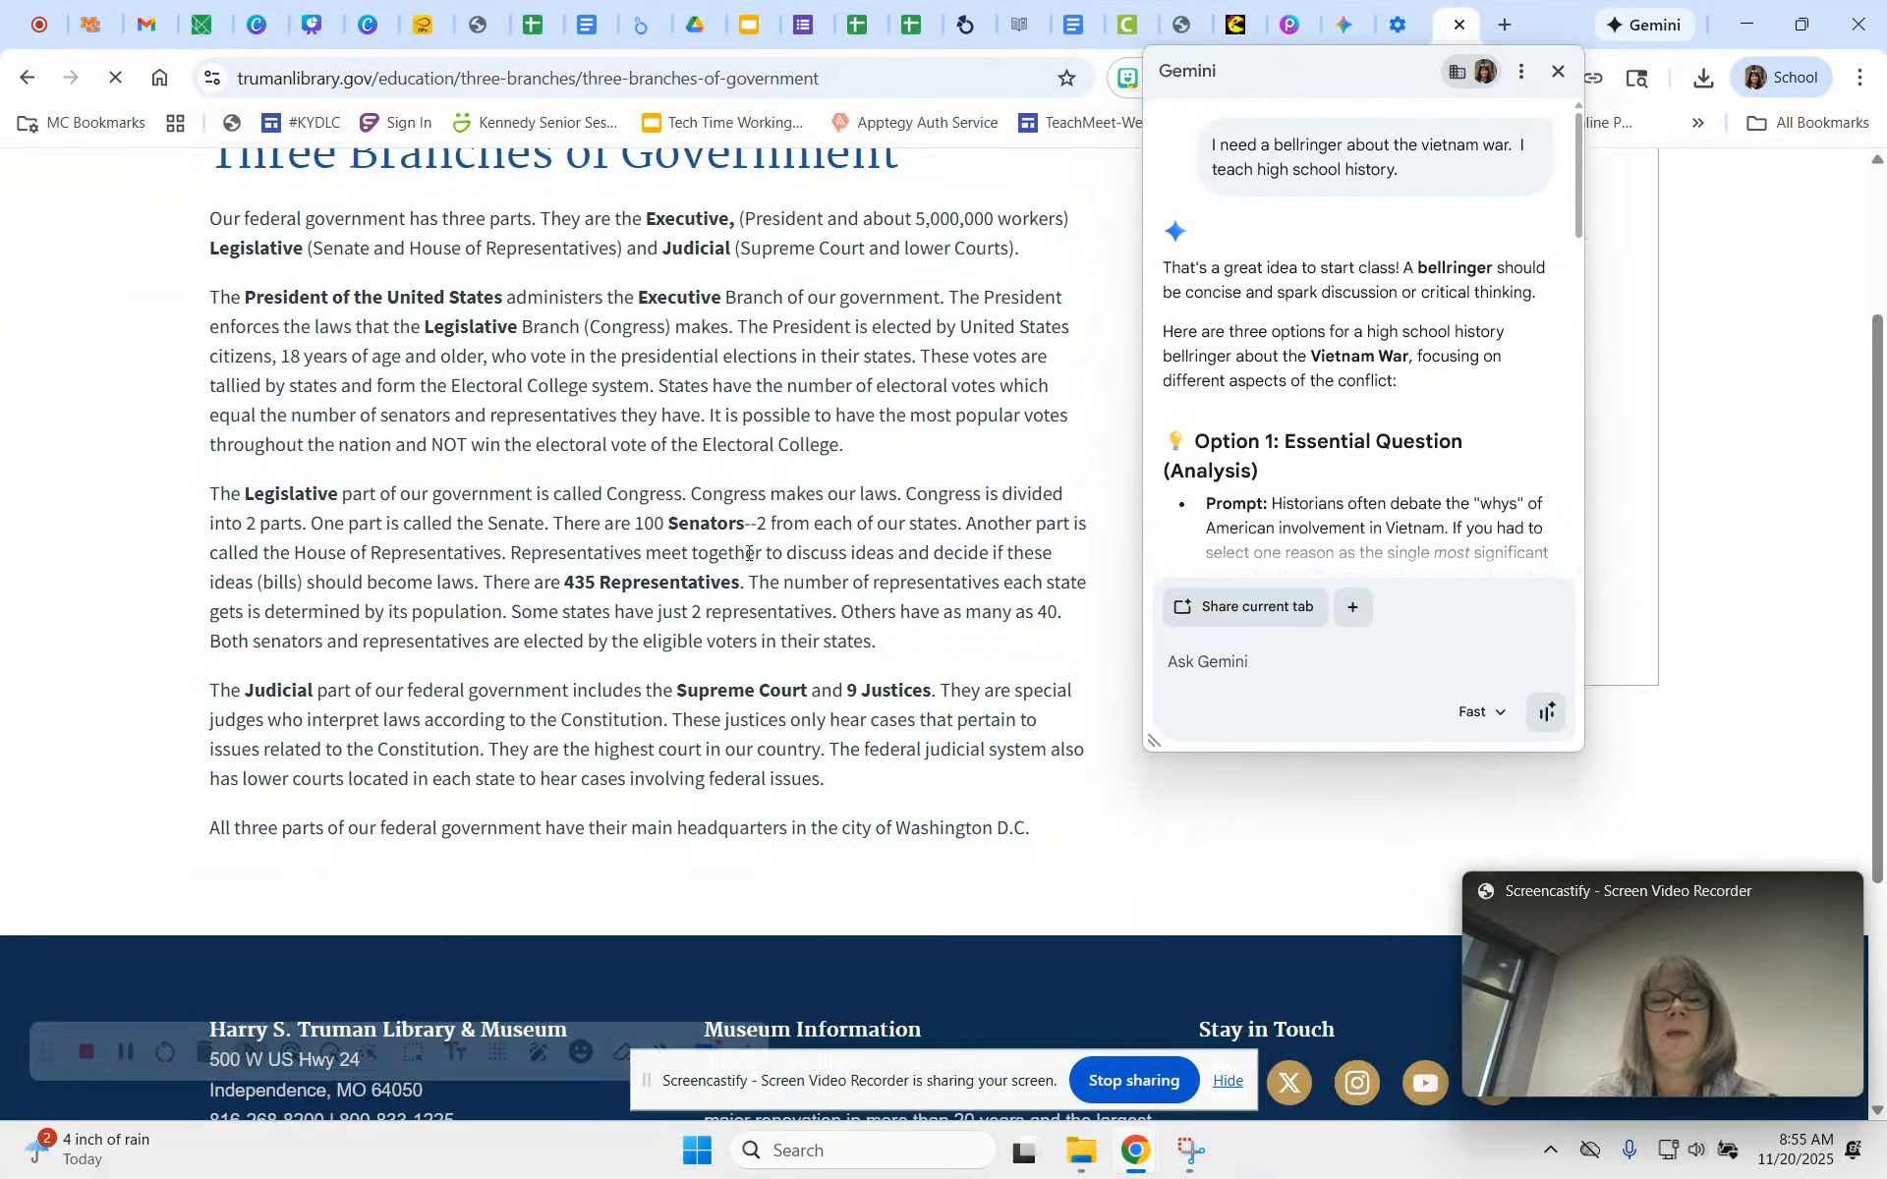
scroll(756, 546, "down", 3)
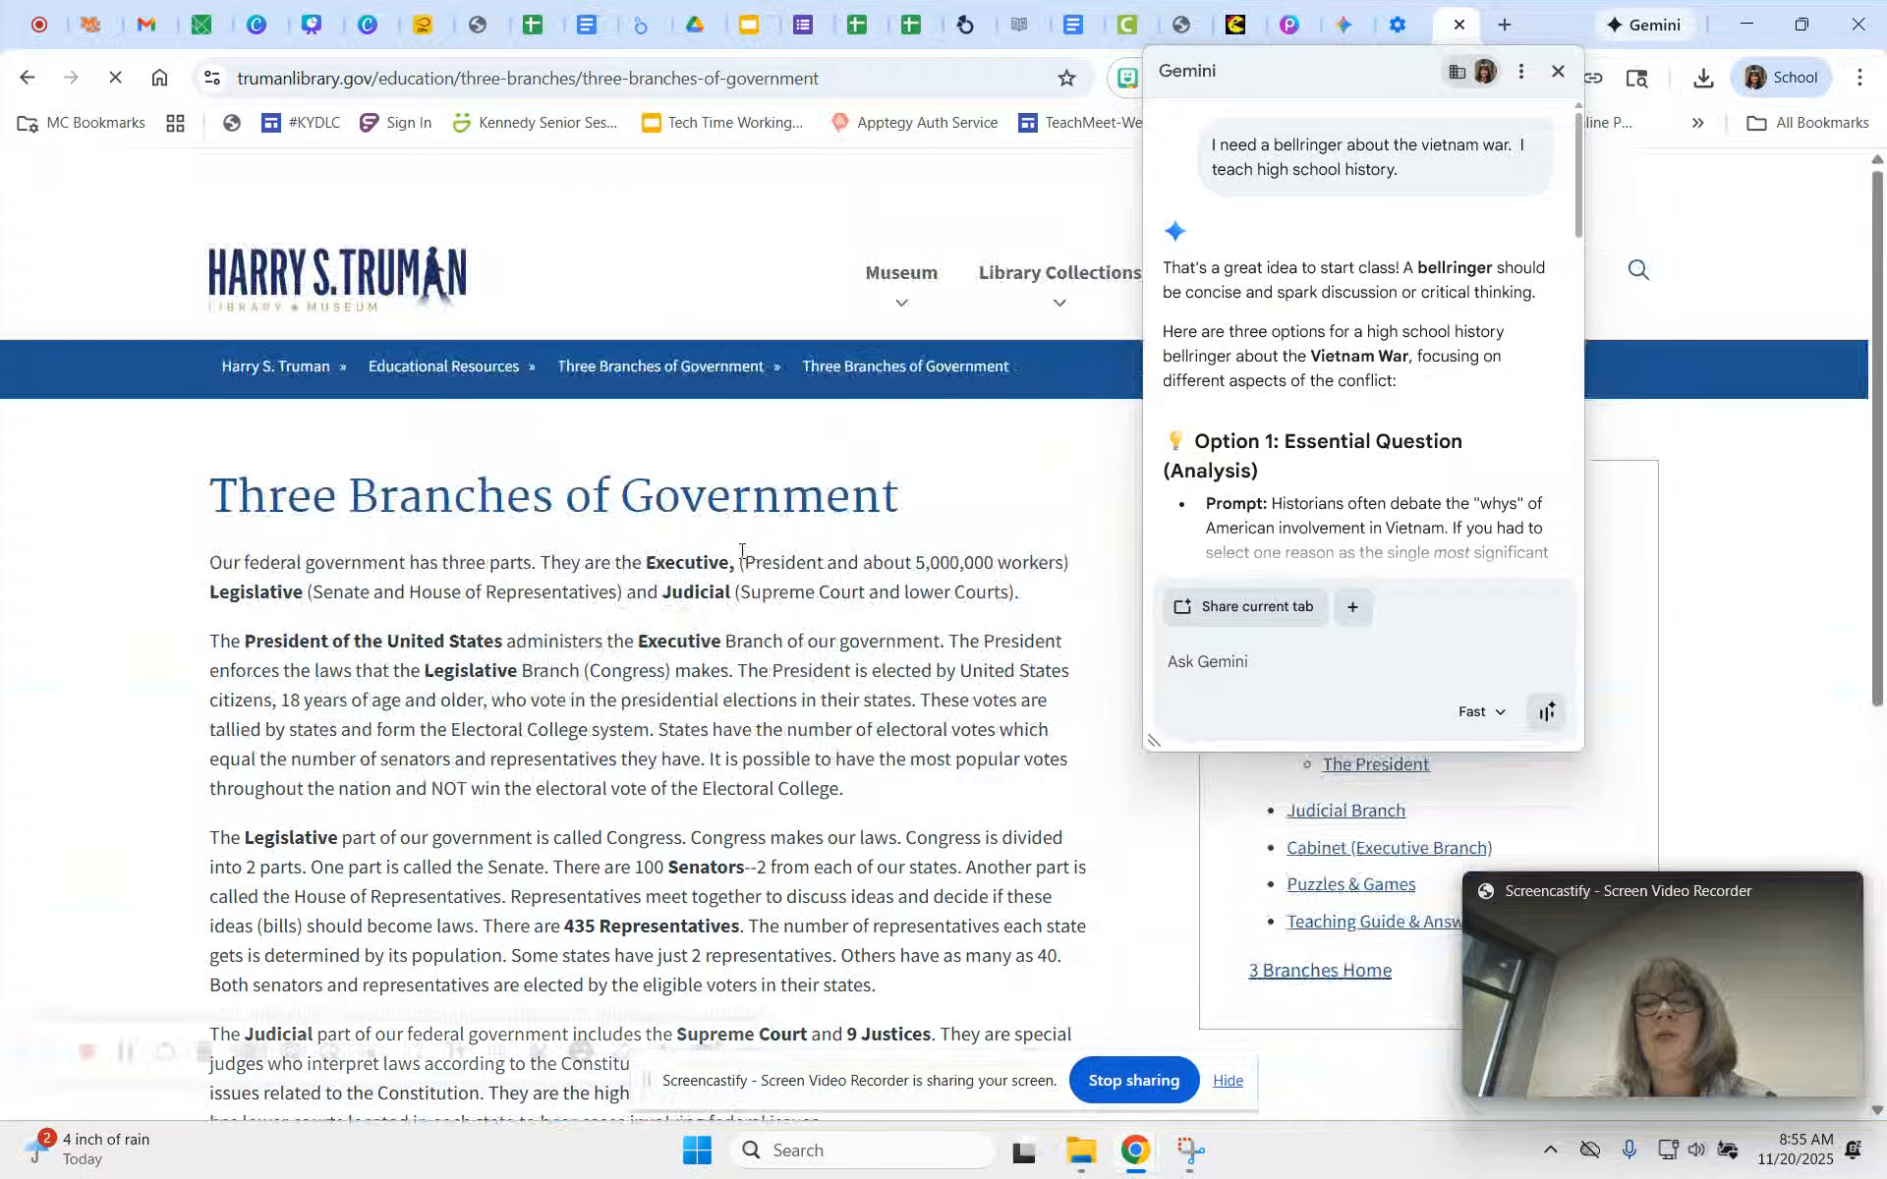
- Share the article's tab with Gemini and send the prompt "Summarize this article"
left_click(1266, 608)
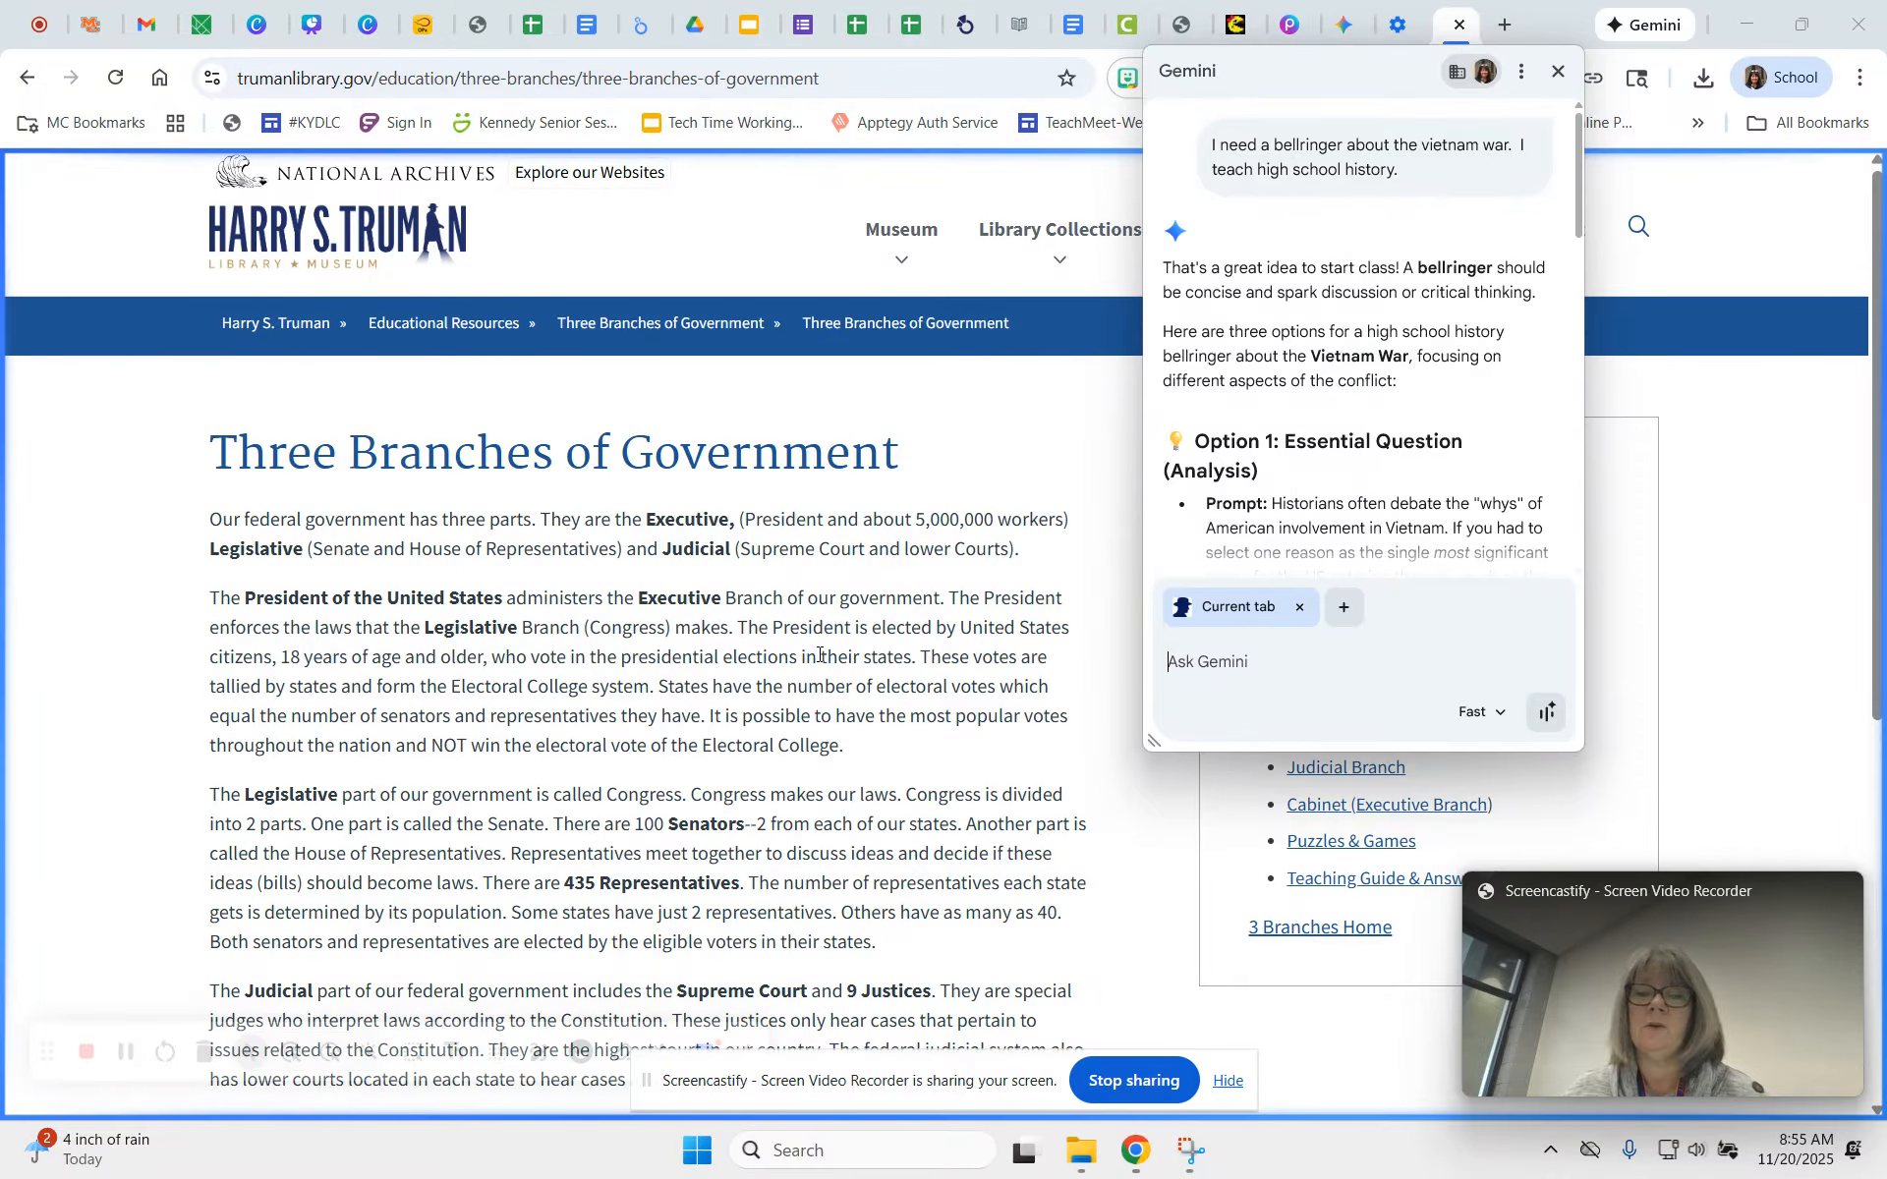
scroll(820, 654, "down", 5)
scroll(633, 627, "up", 6)
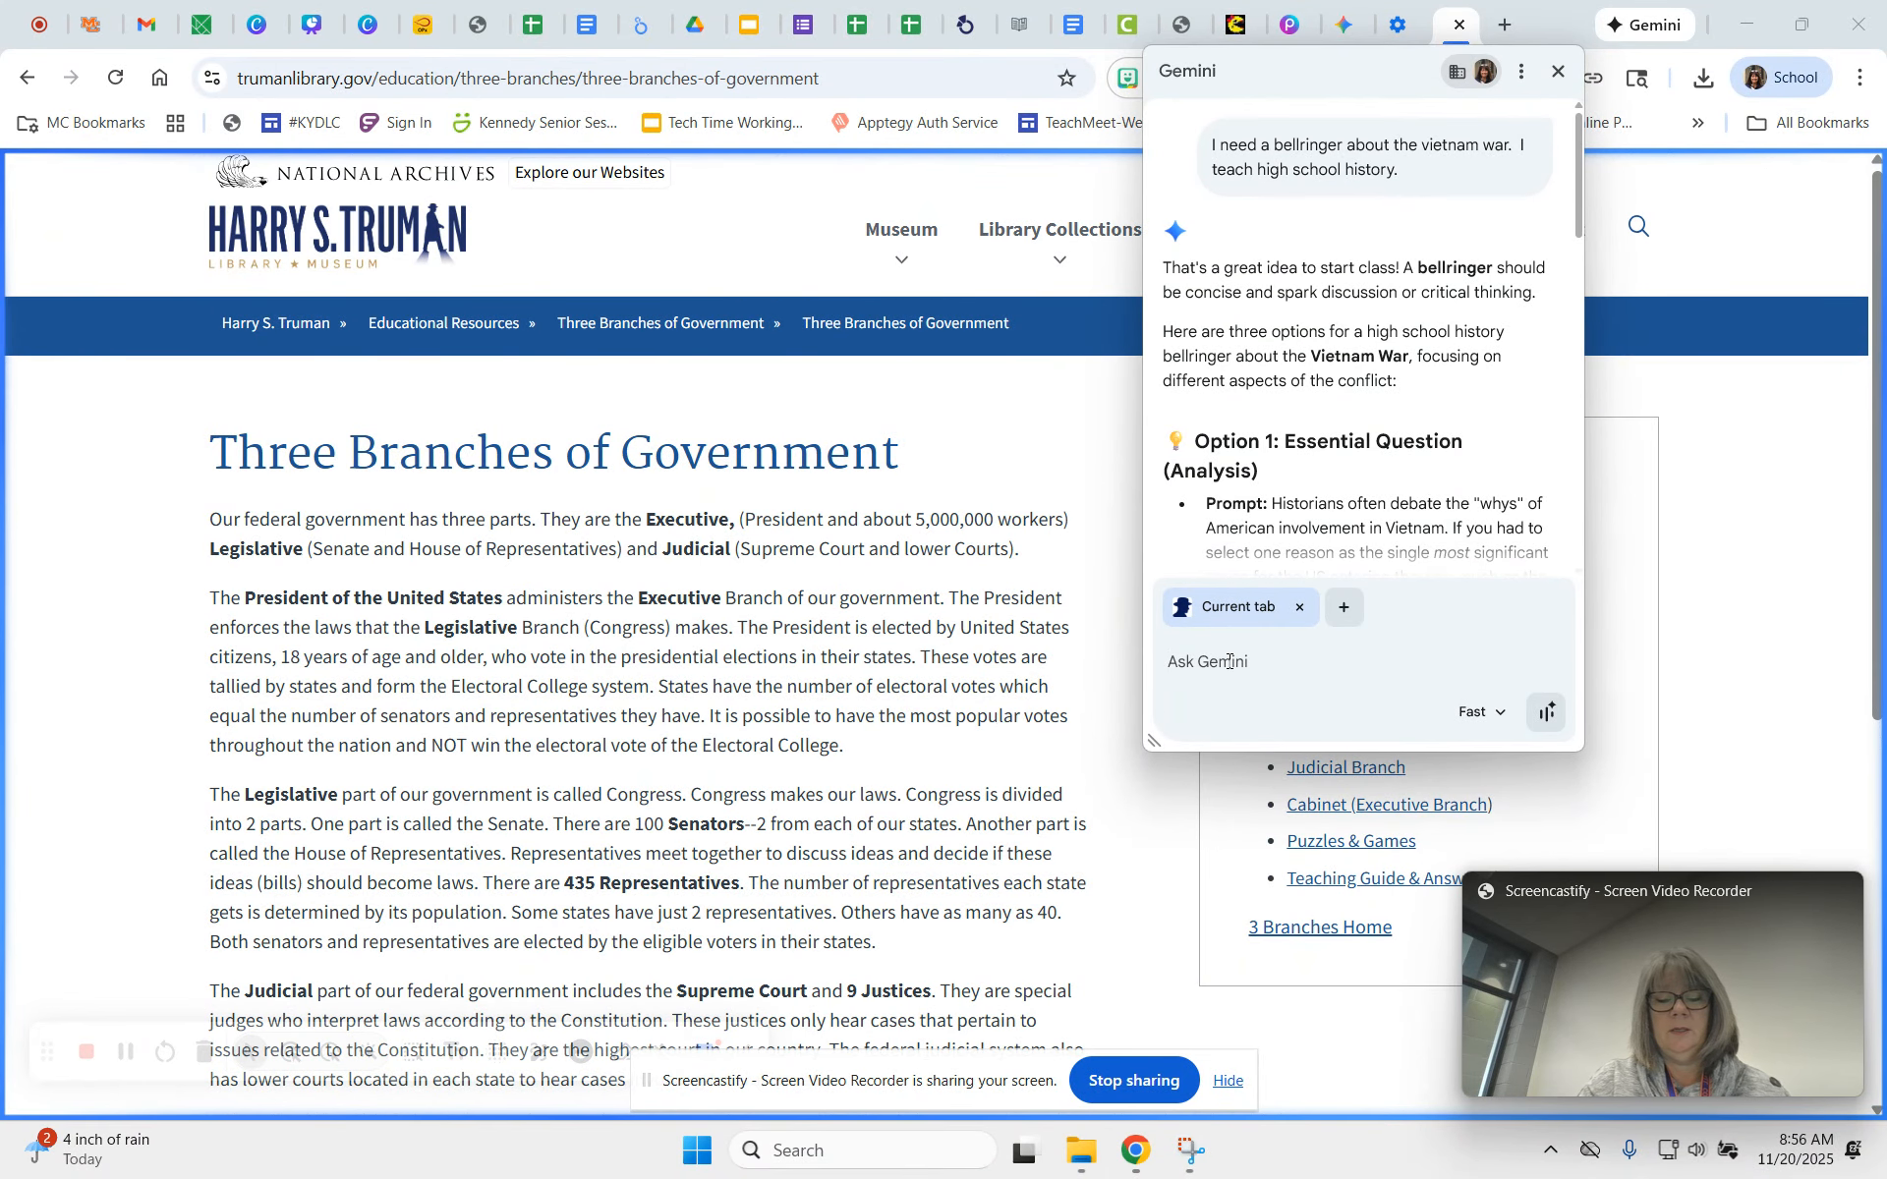
type("Summary")
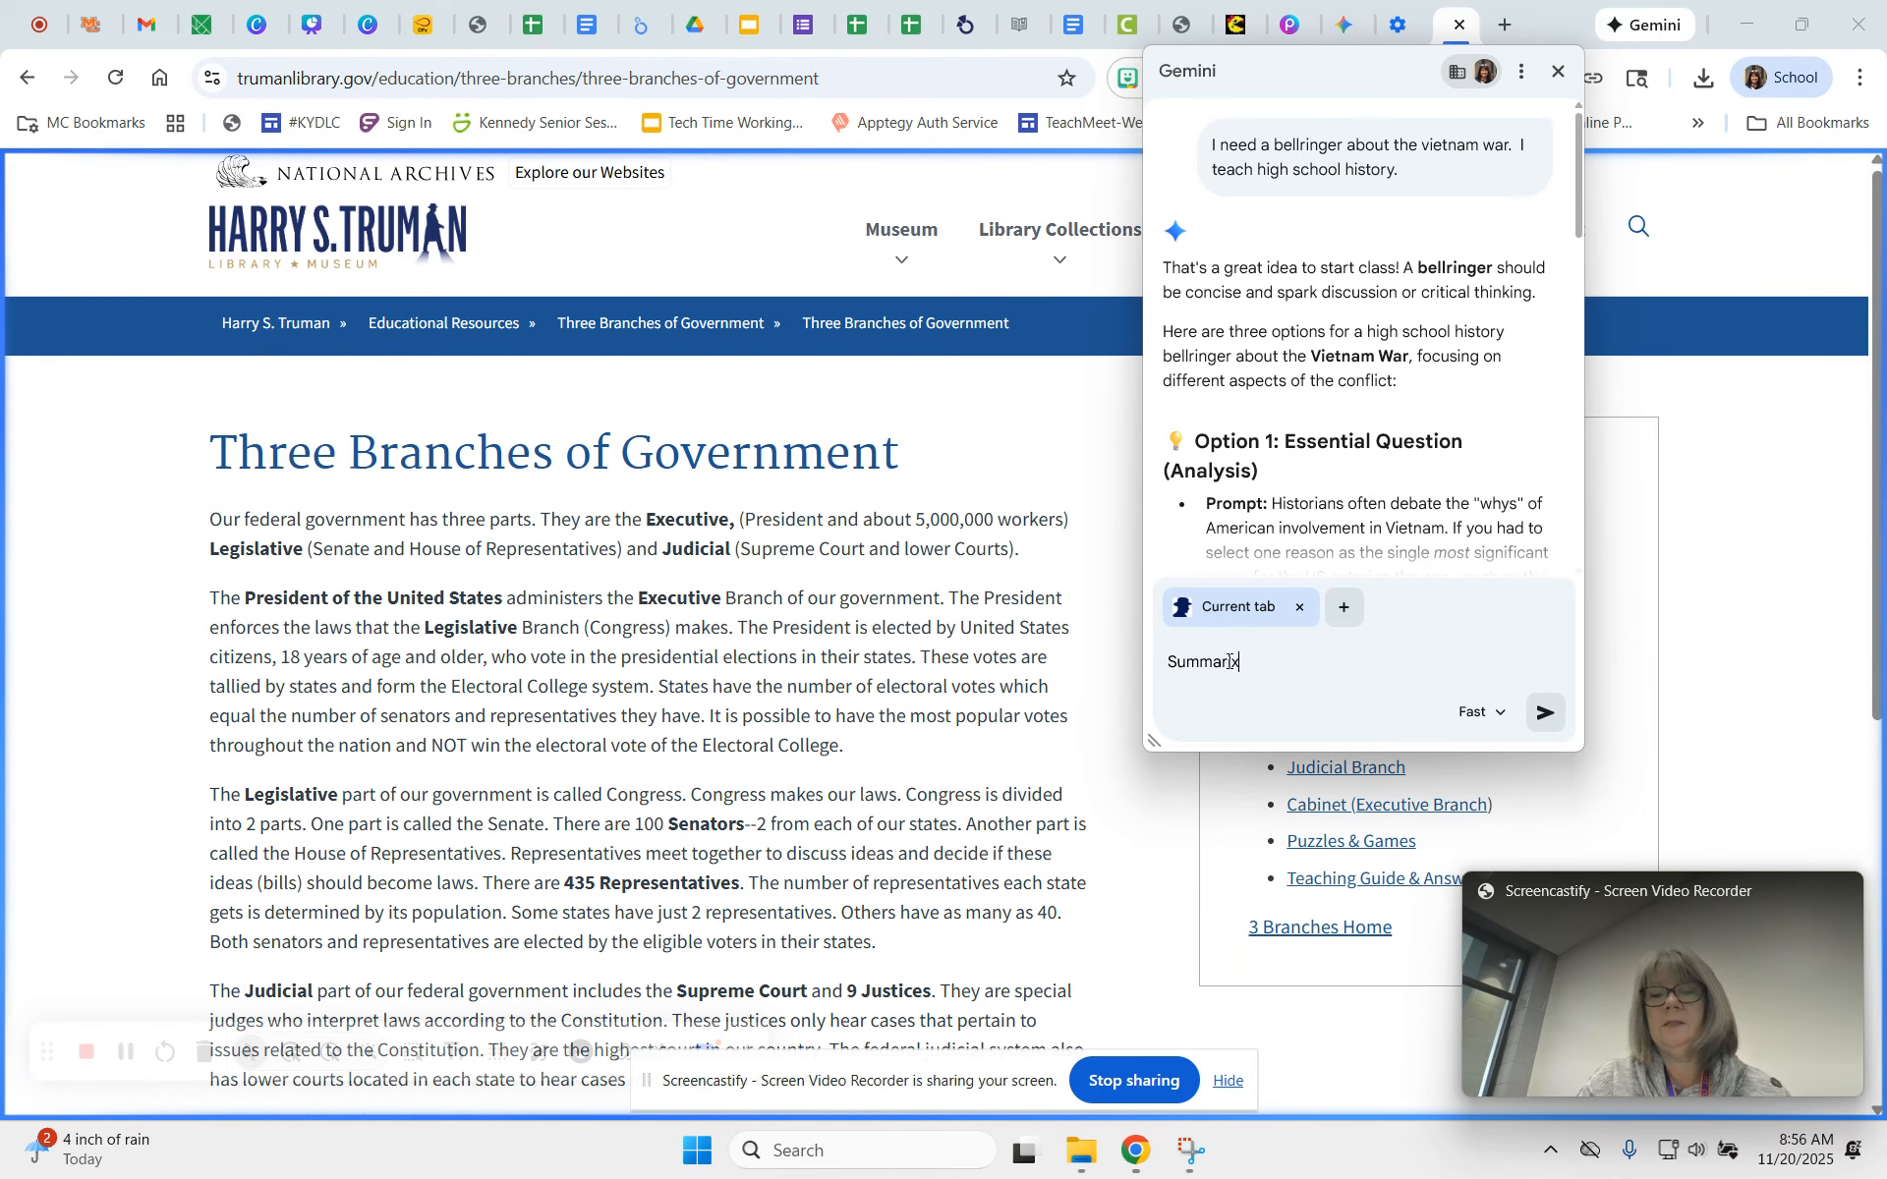
type("ze this article")
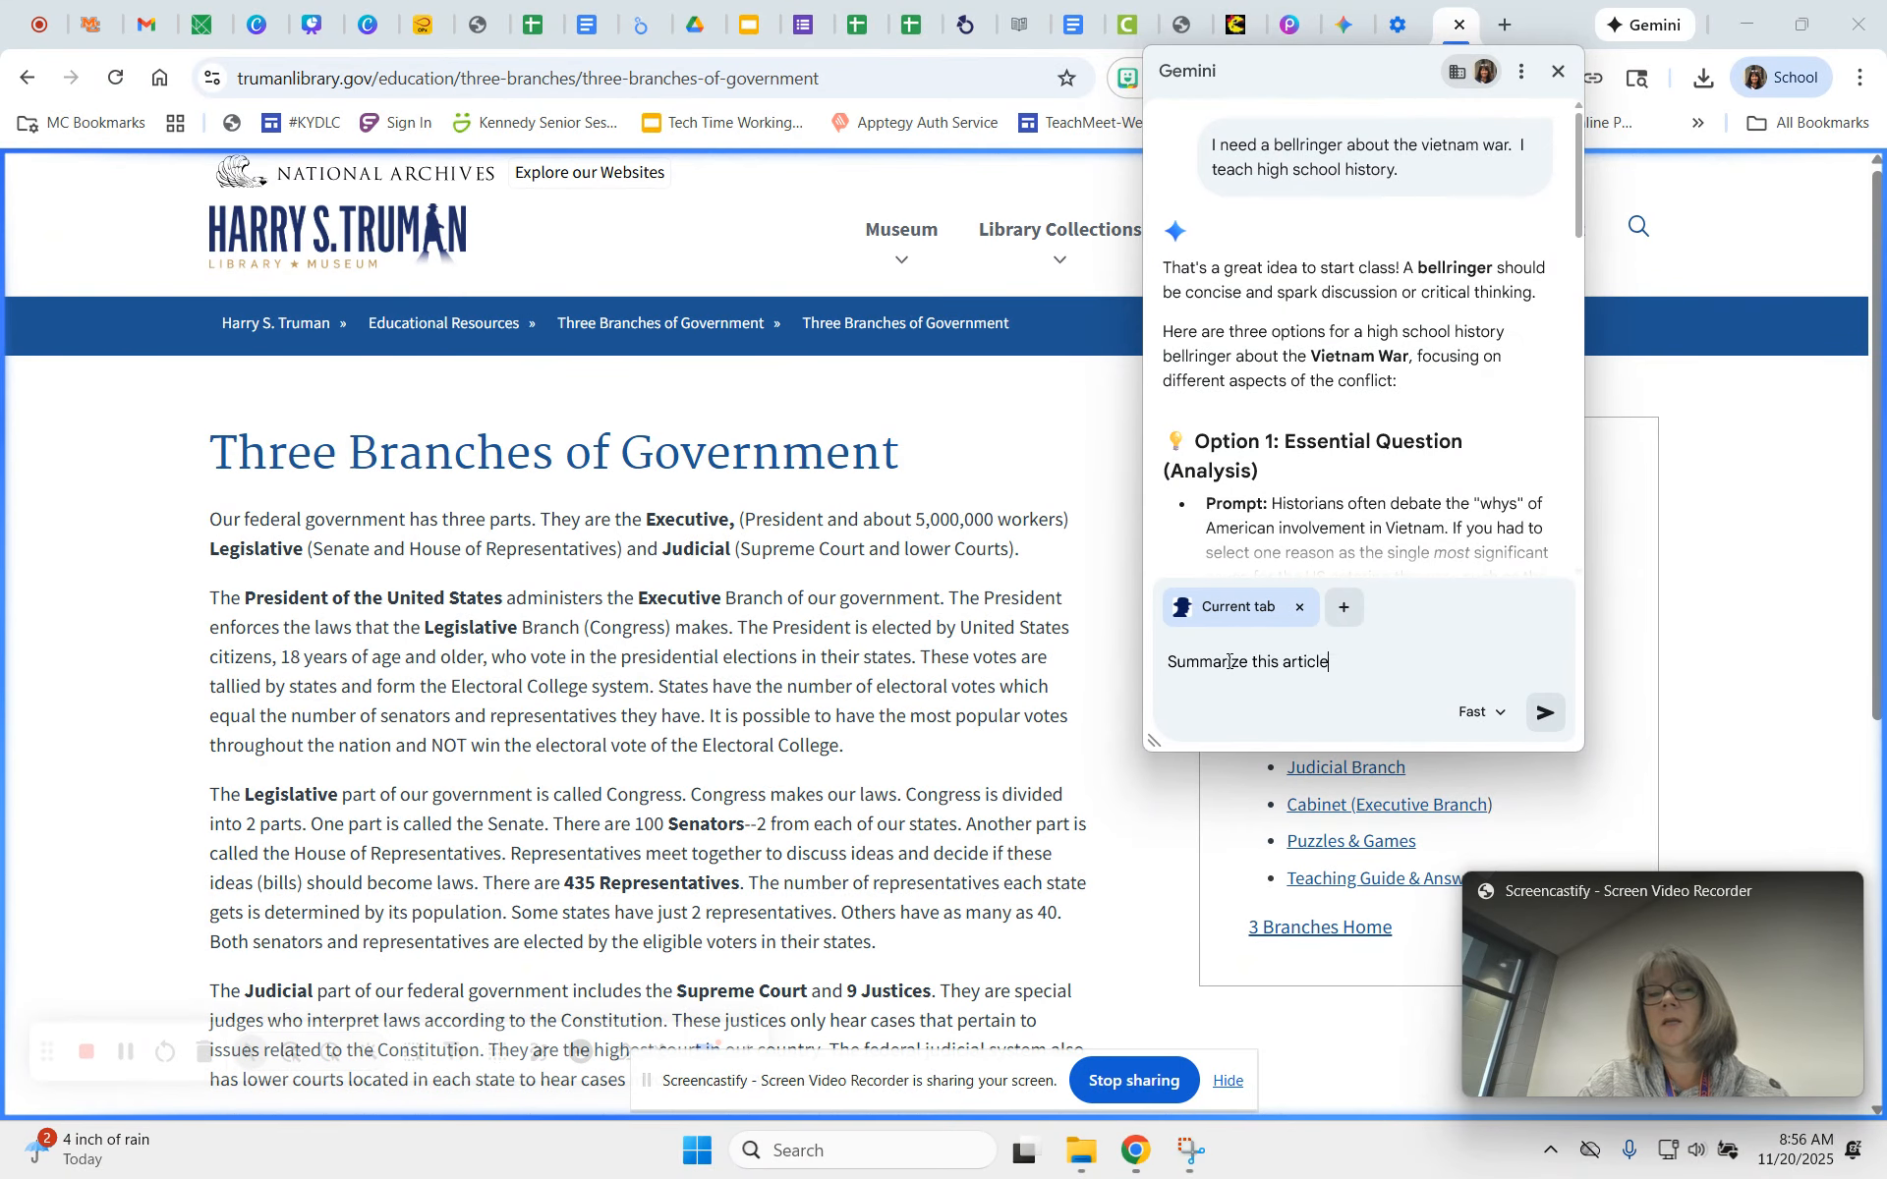
key("Return")
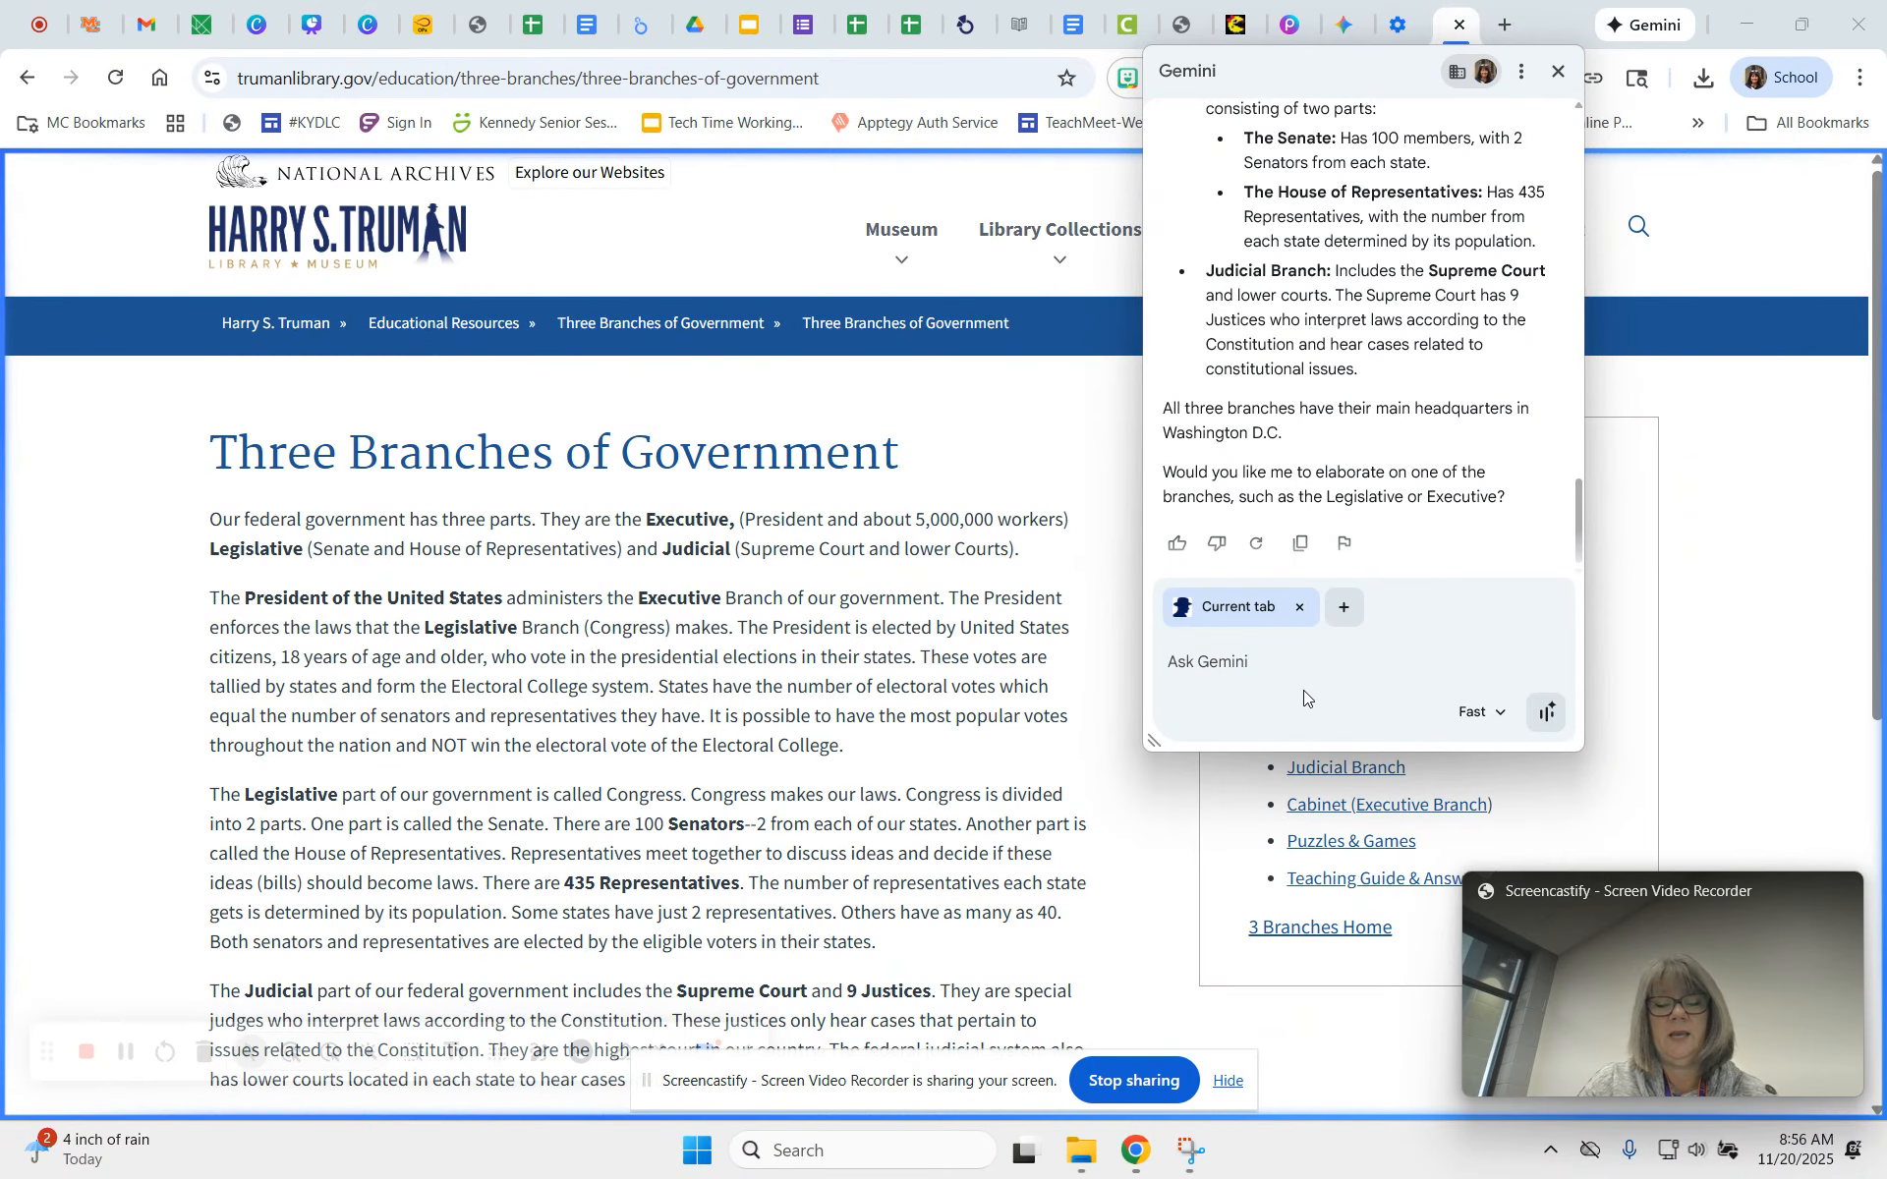
- Send Gemini the prompt "I need 3 multiple choice comprehension questions for 9th grade" about the shared article
type("I need 3")
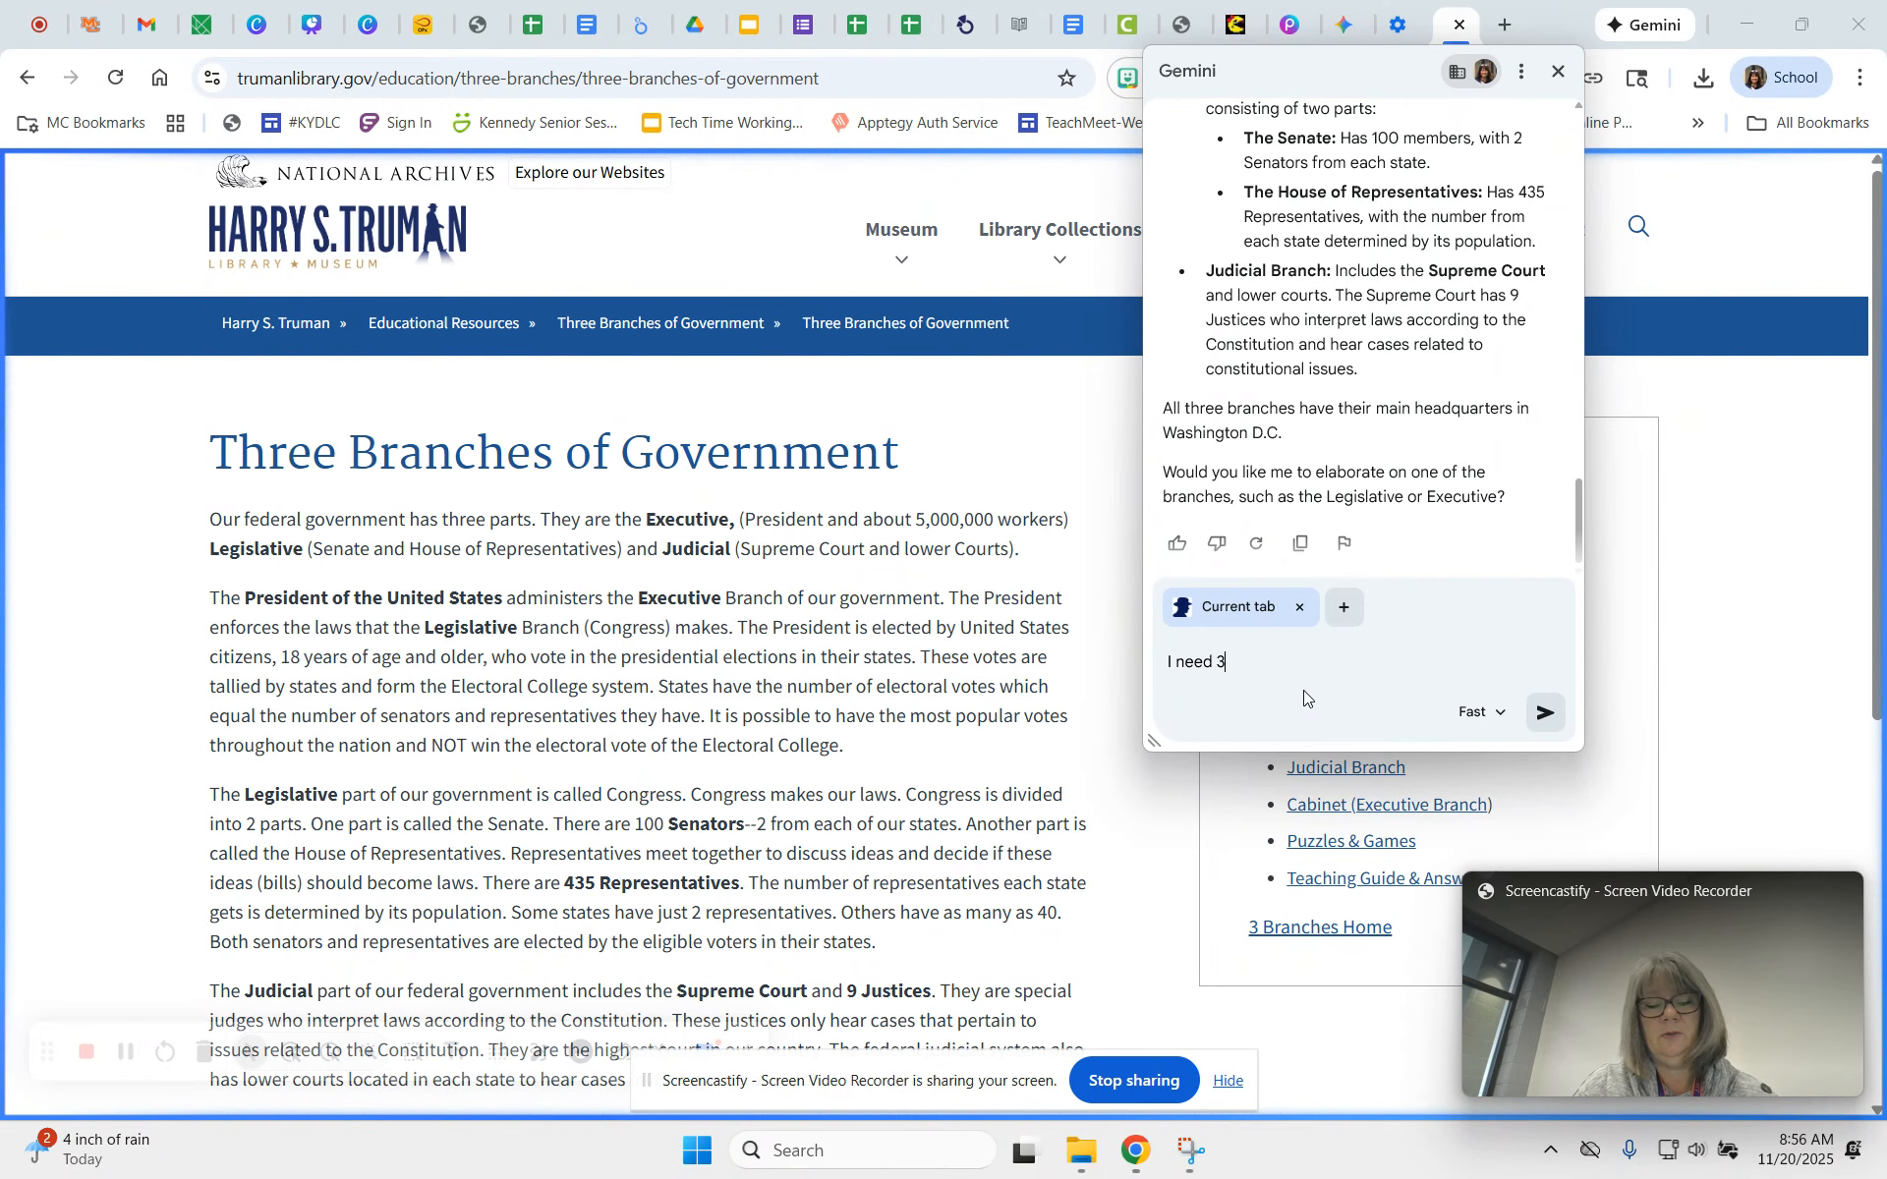
type(" multiple ")
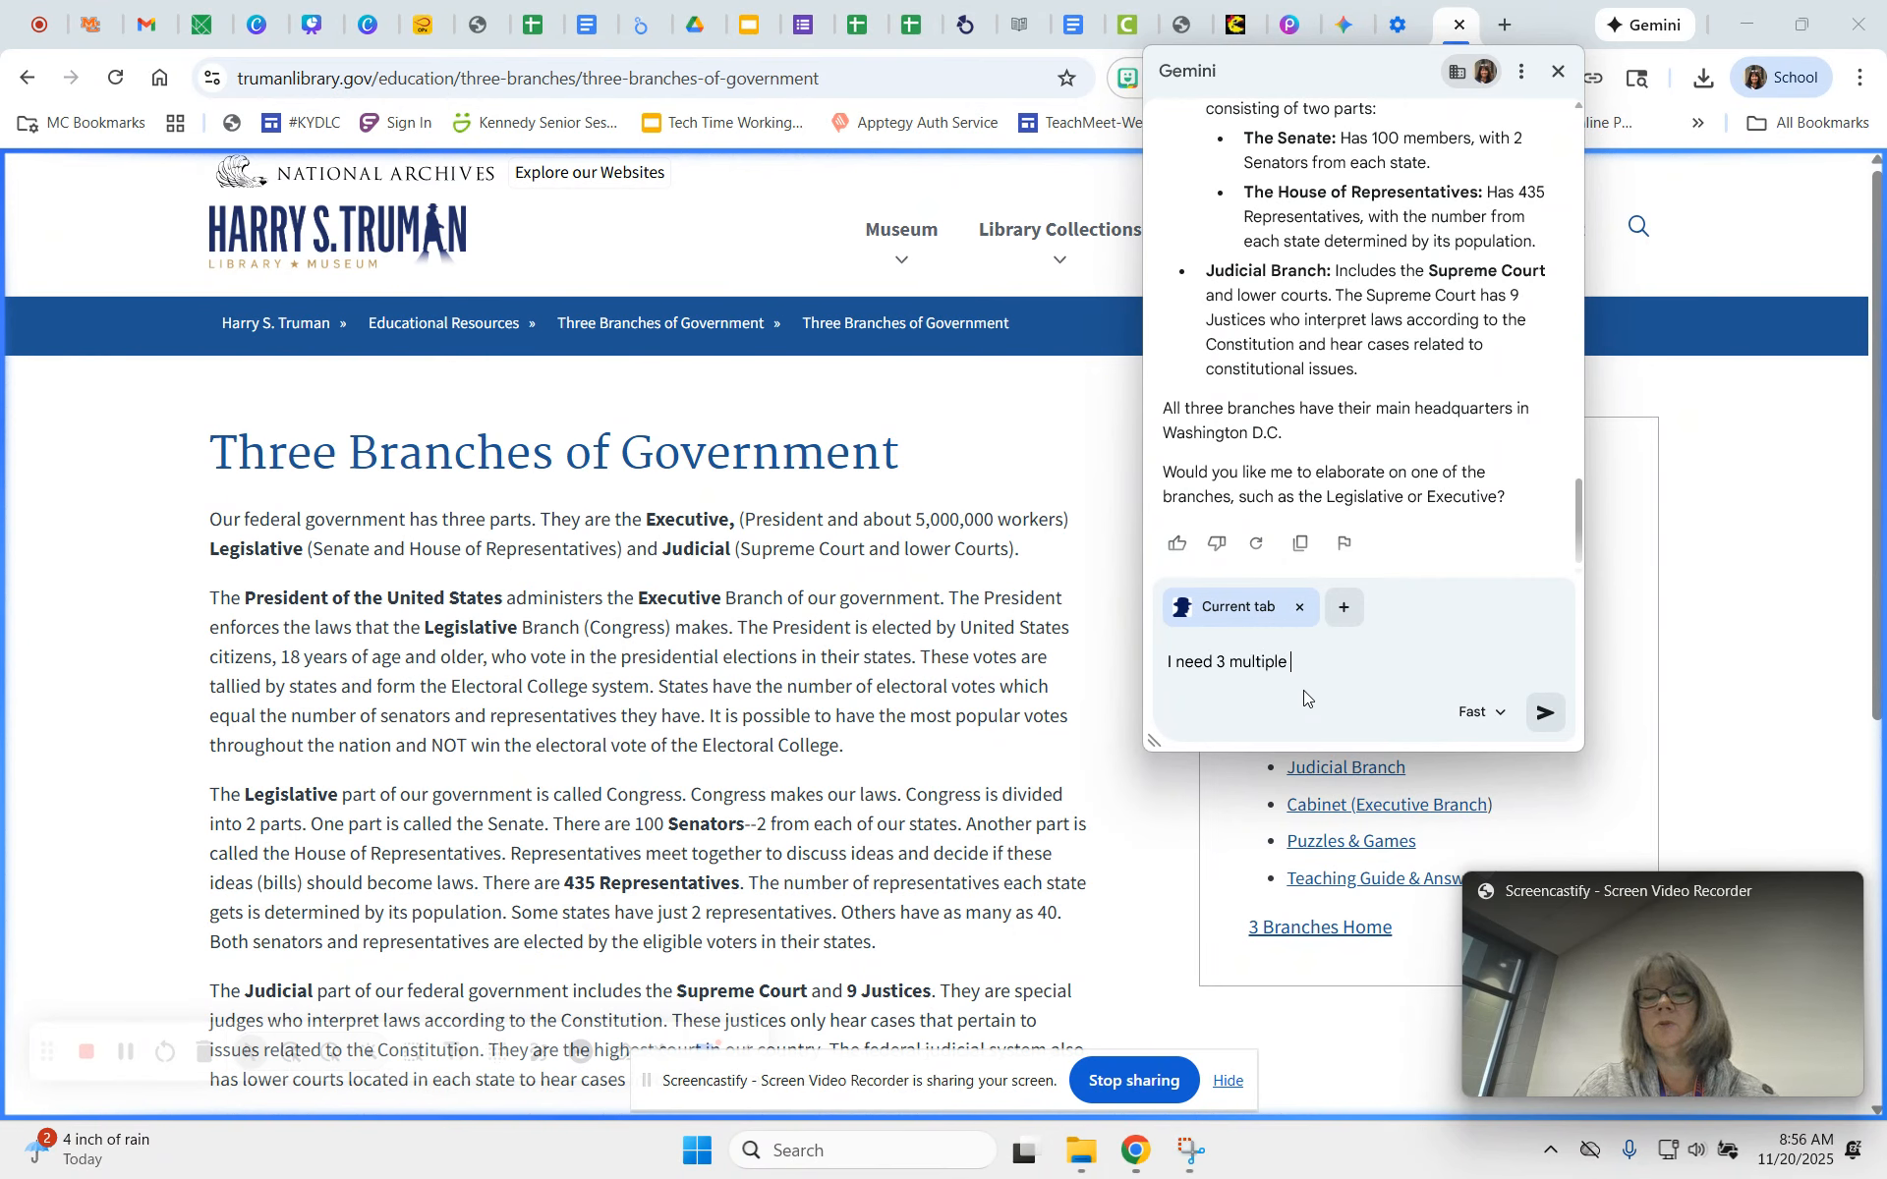
type("choice stud")
key("BackSpace")
key("BackSpace")
key("BackSpace")
type("ompre")
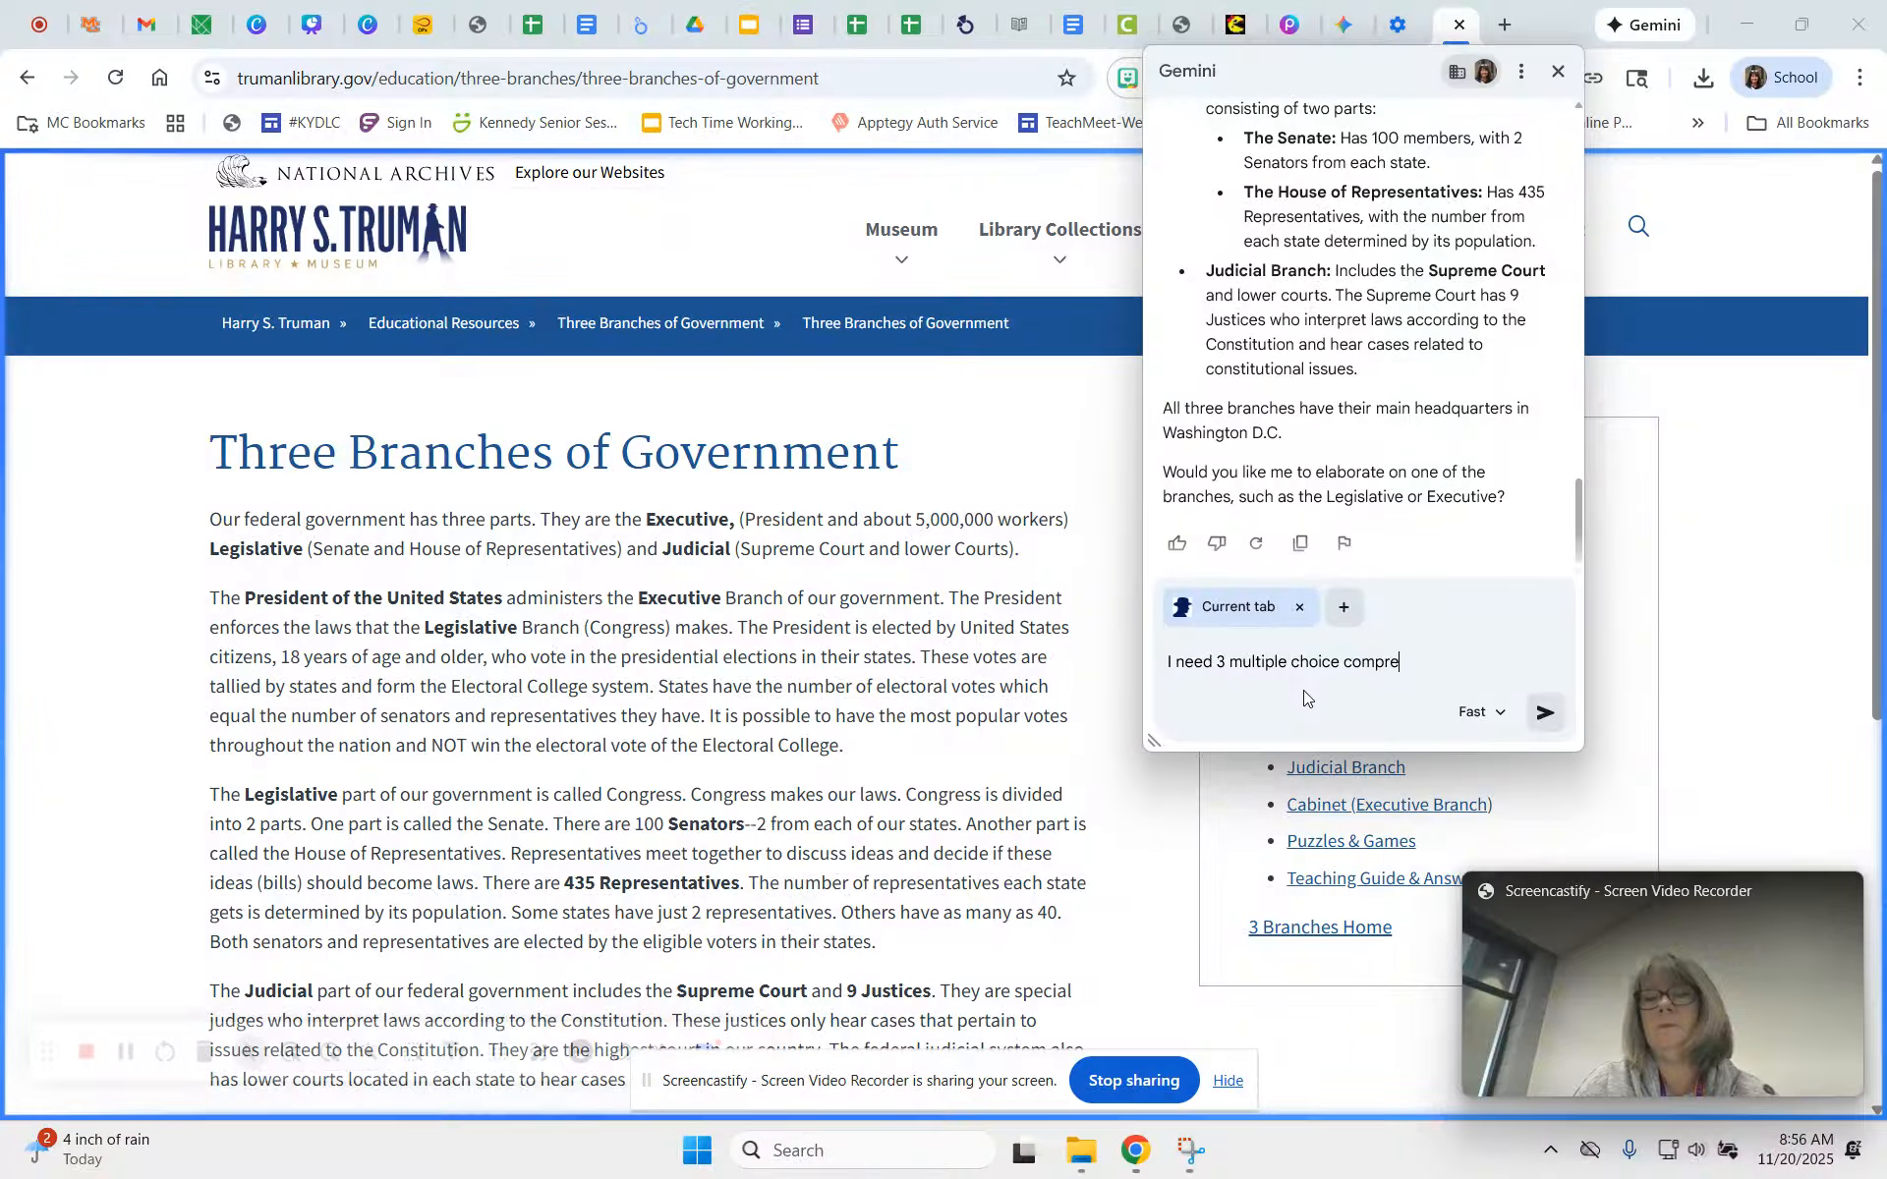
type("hension que")
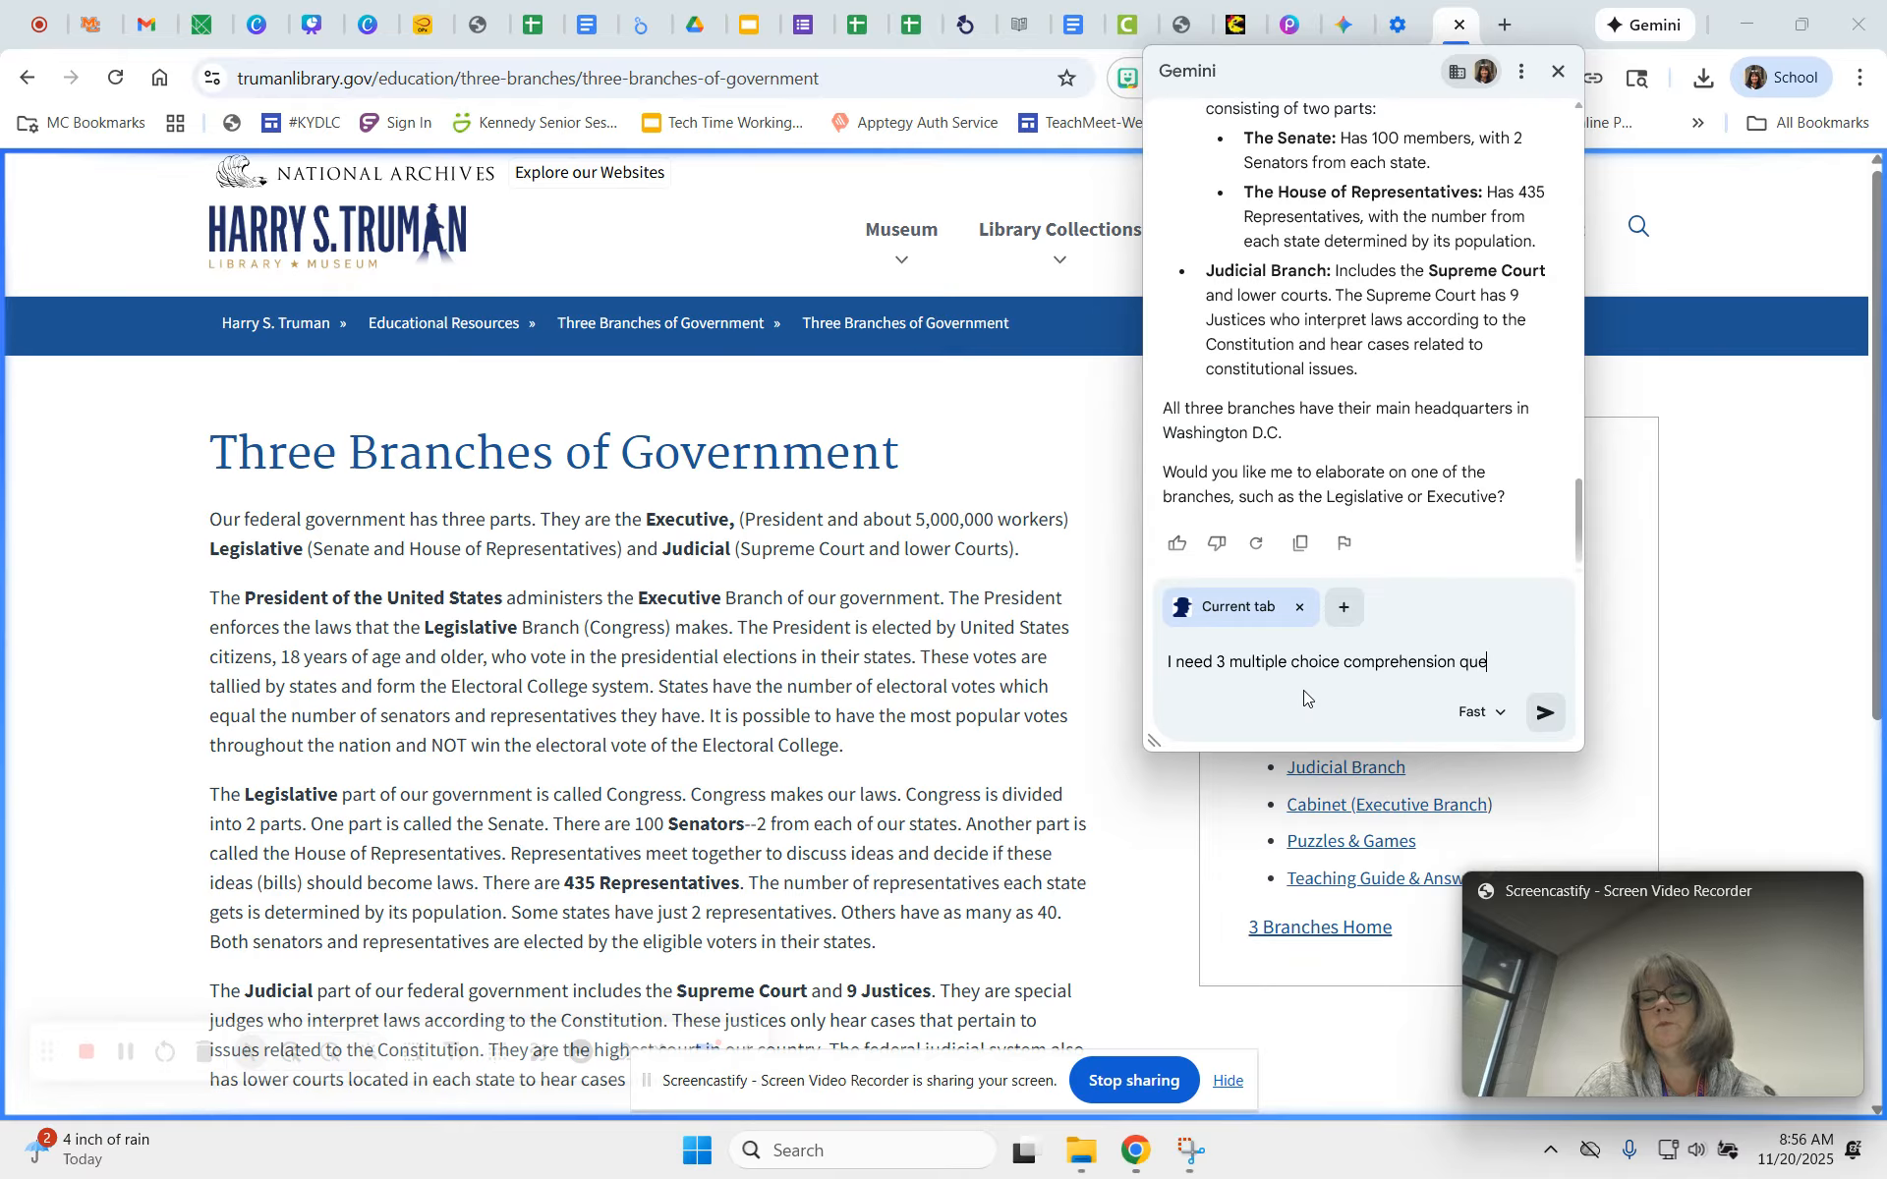
type("stions for 9")
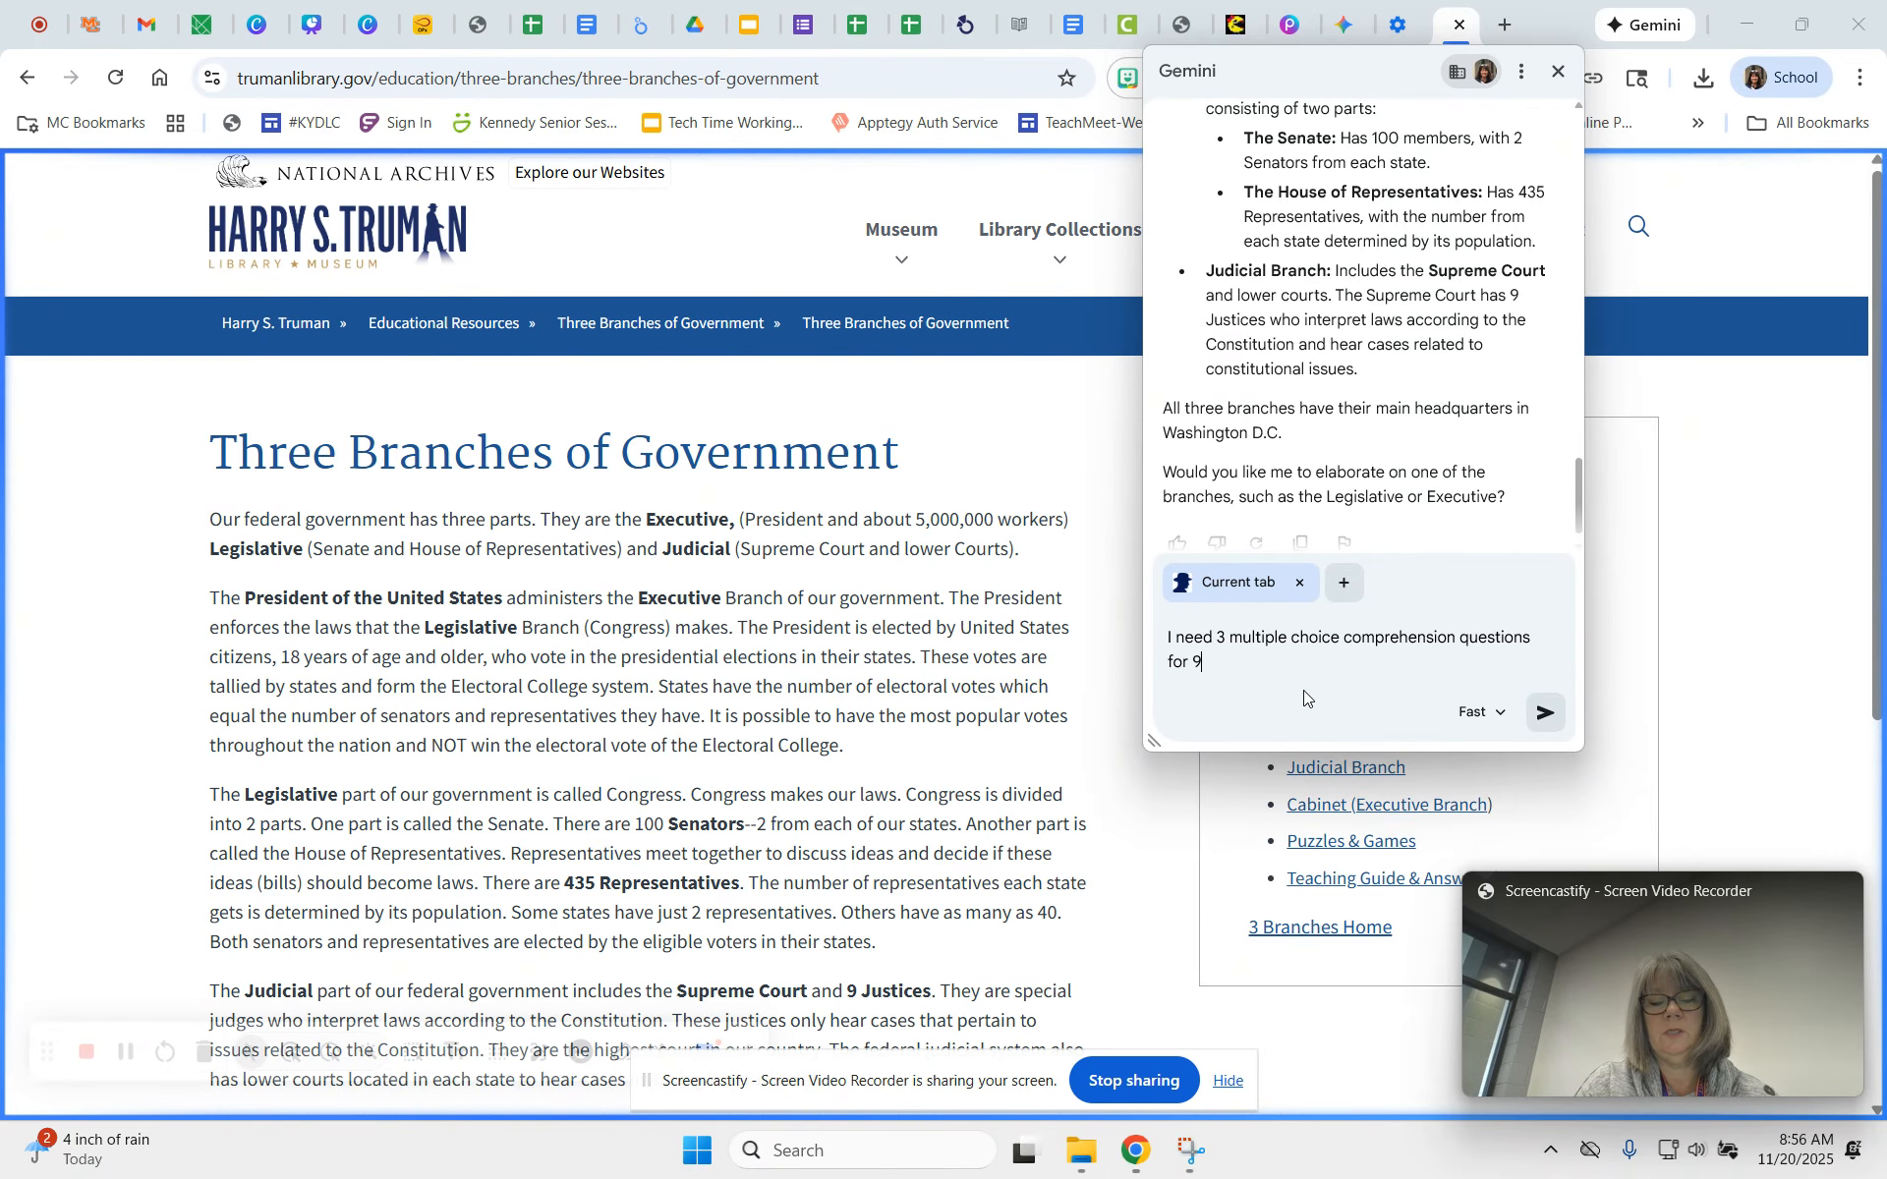
type("th grade")
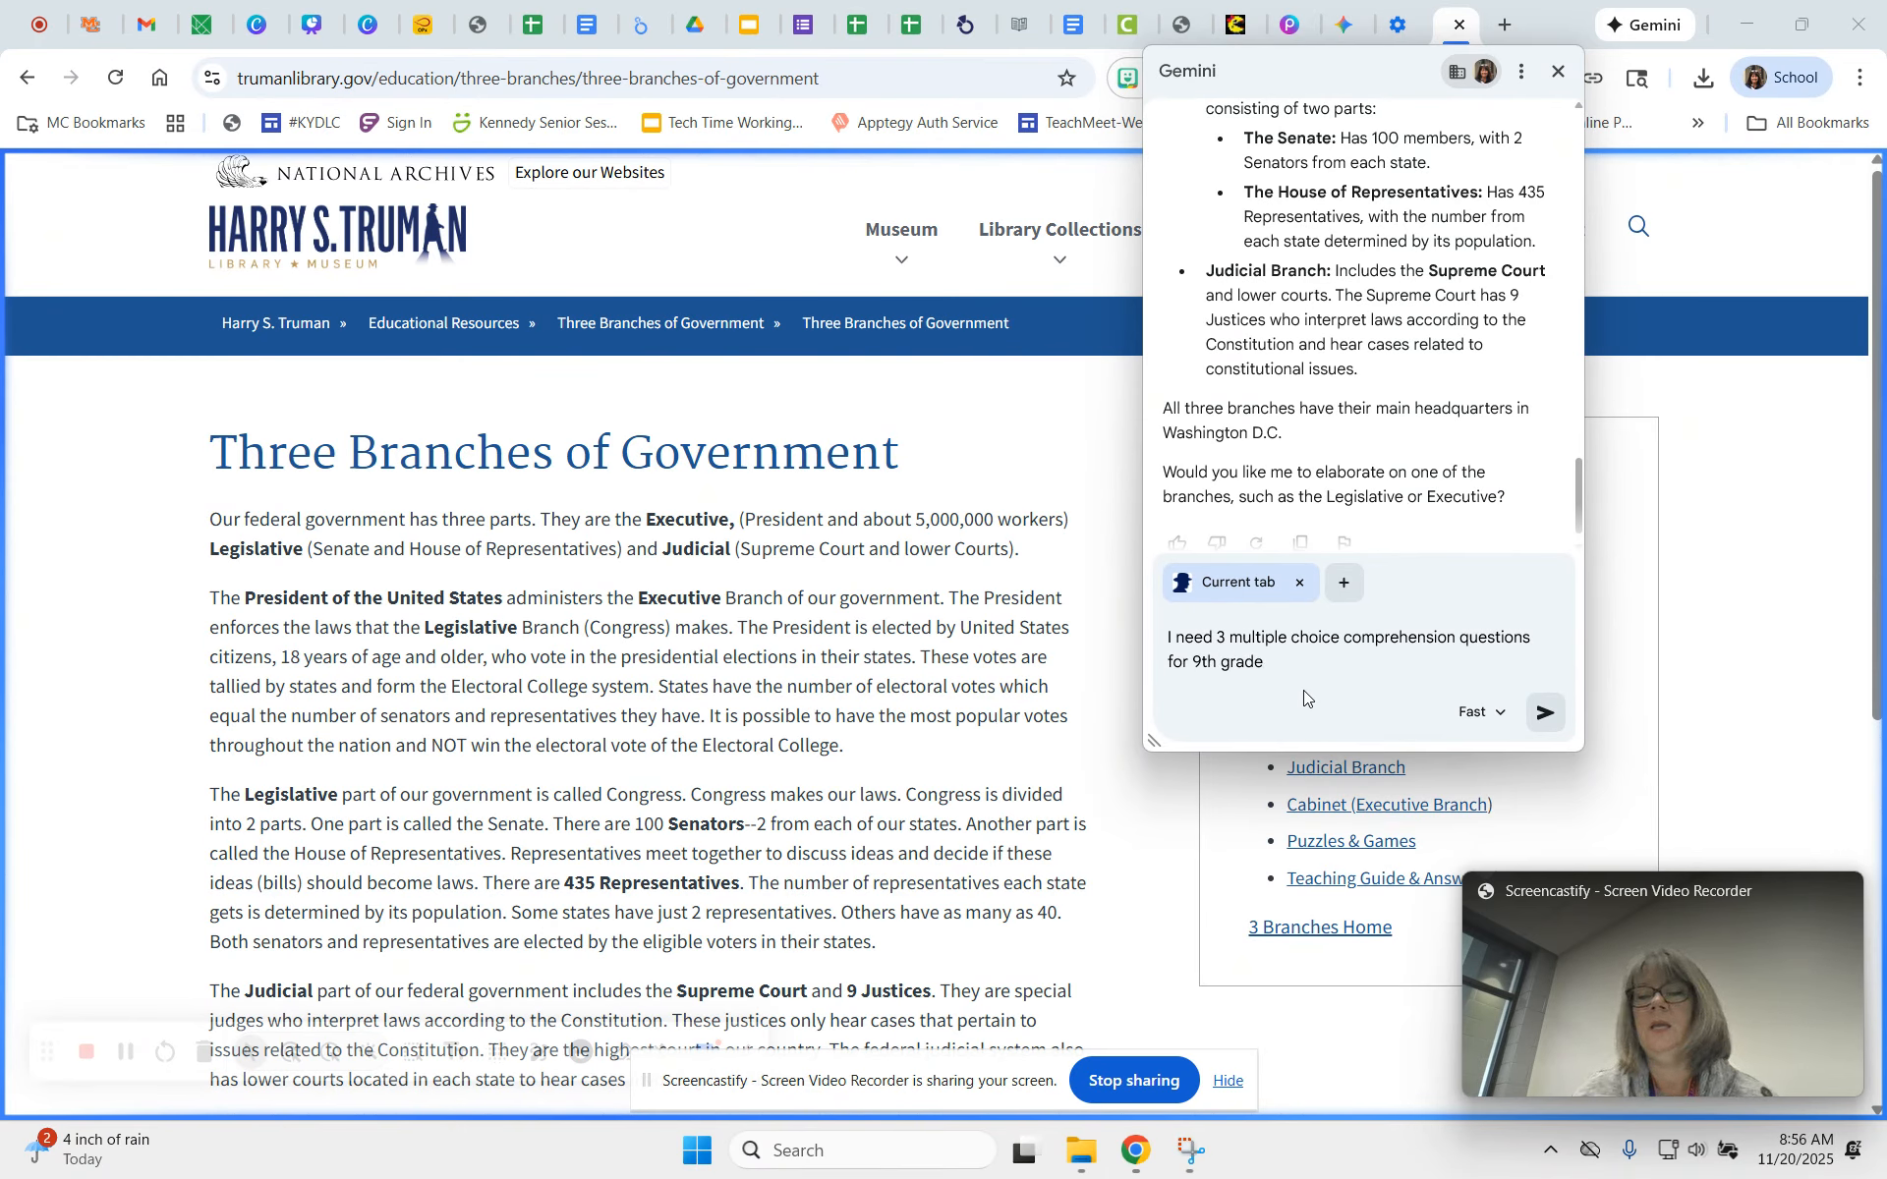
left_click(1545, 713)
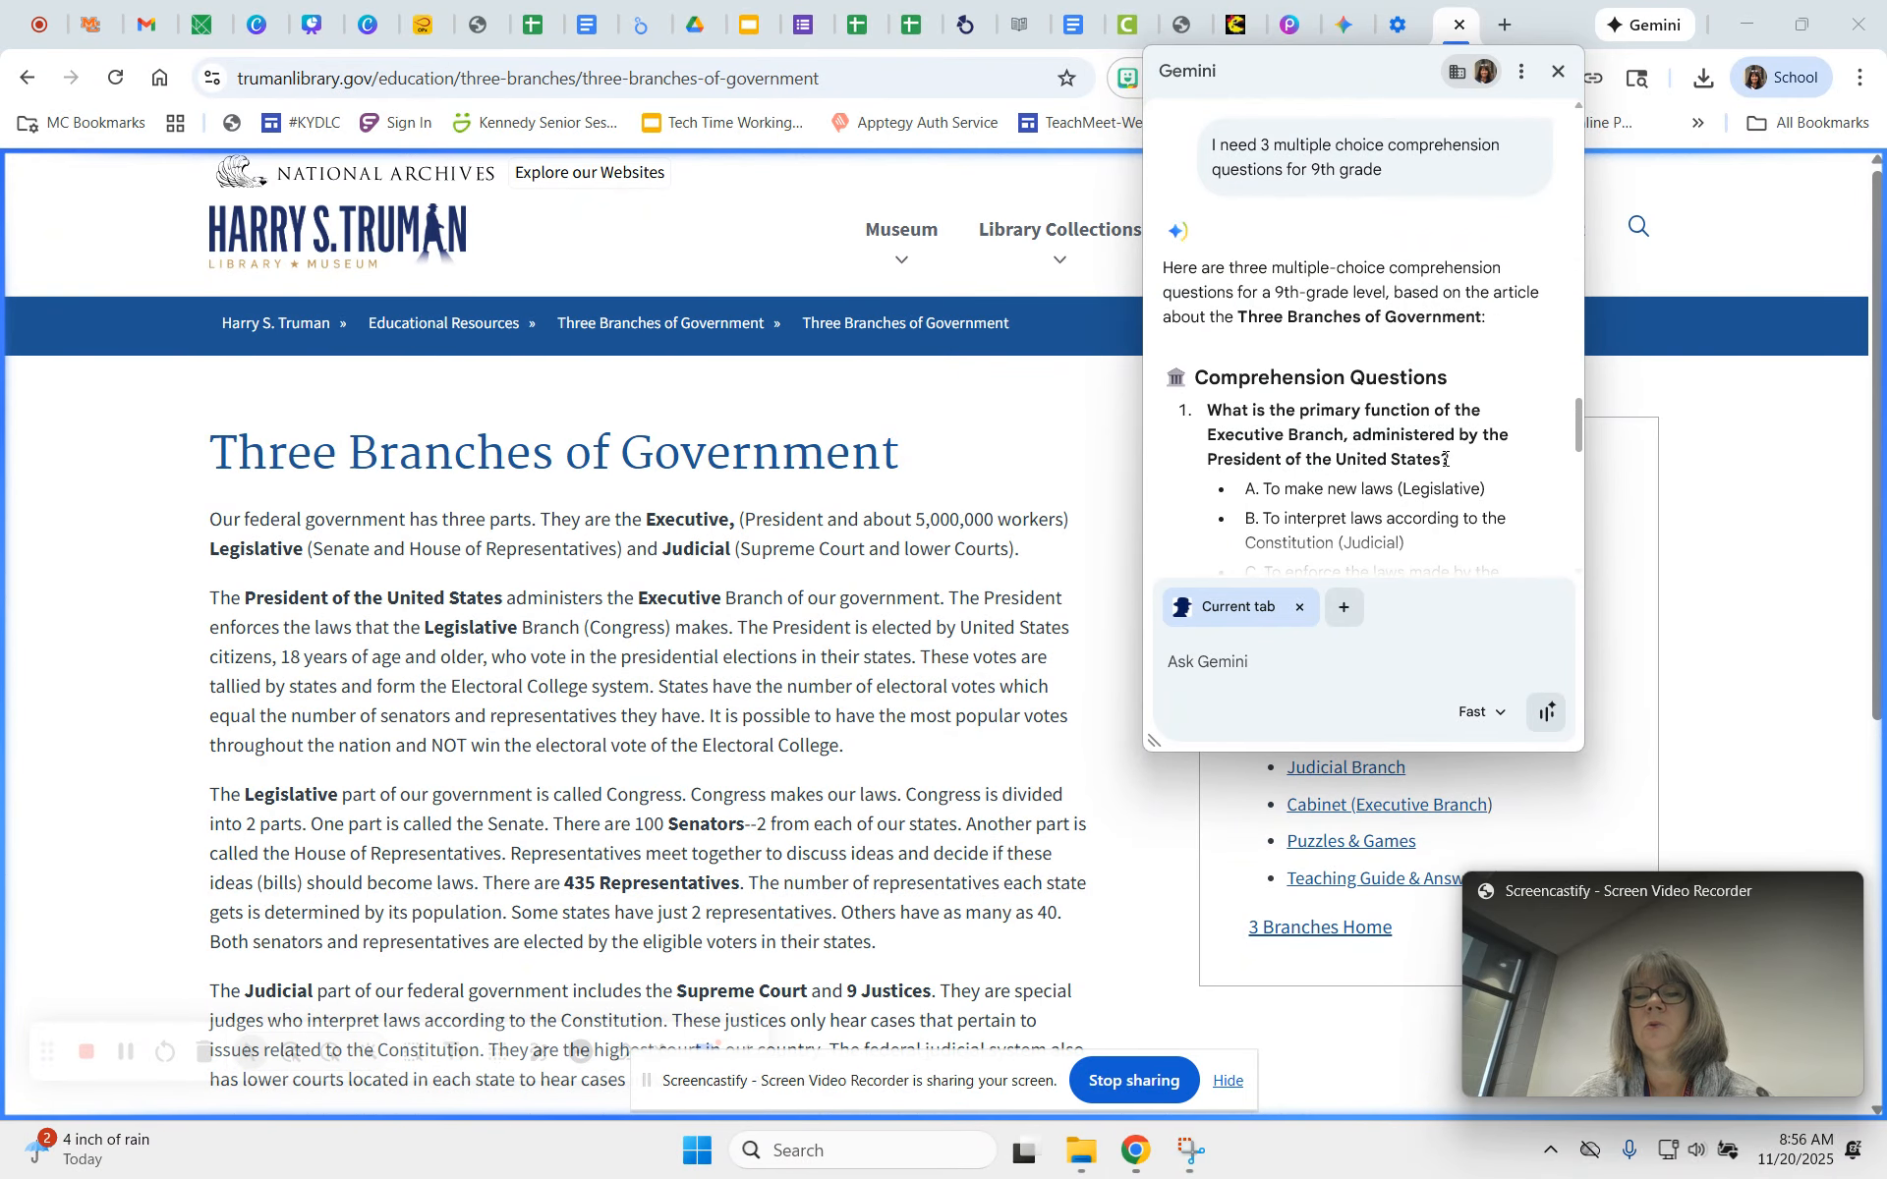
- Review the generated comprehension questions and stop sharing the current tab with Gemini
scroll(1445, 459, "down", 5)
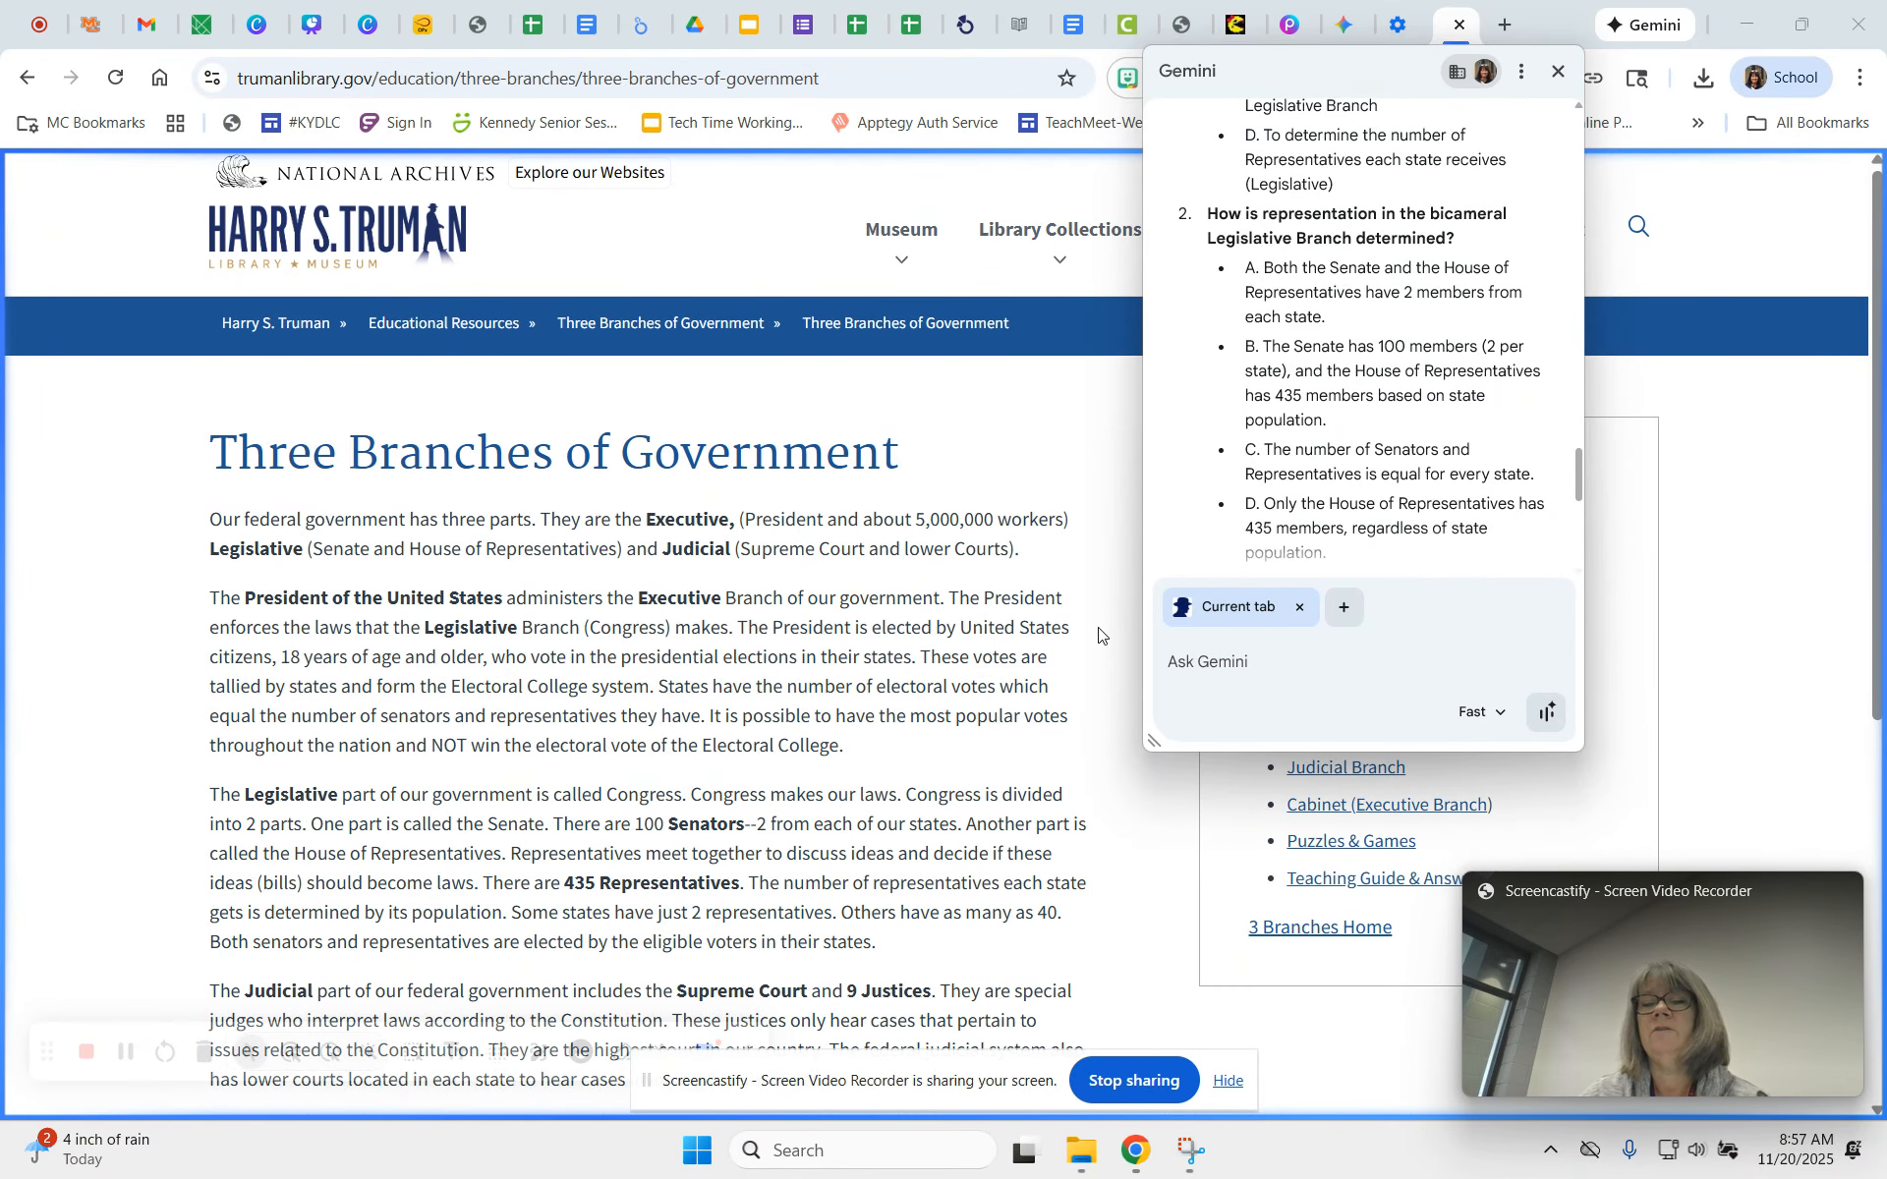
left_click(1299, 616)
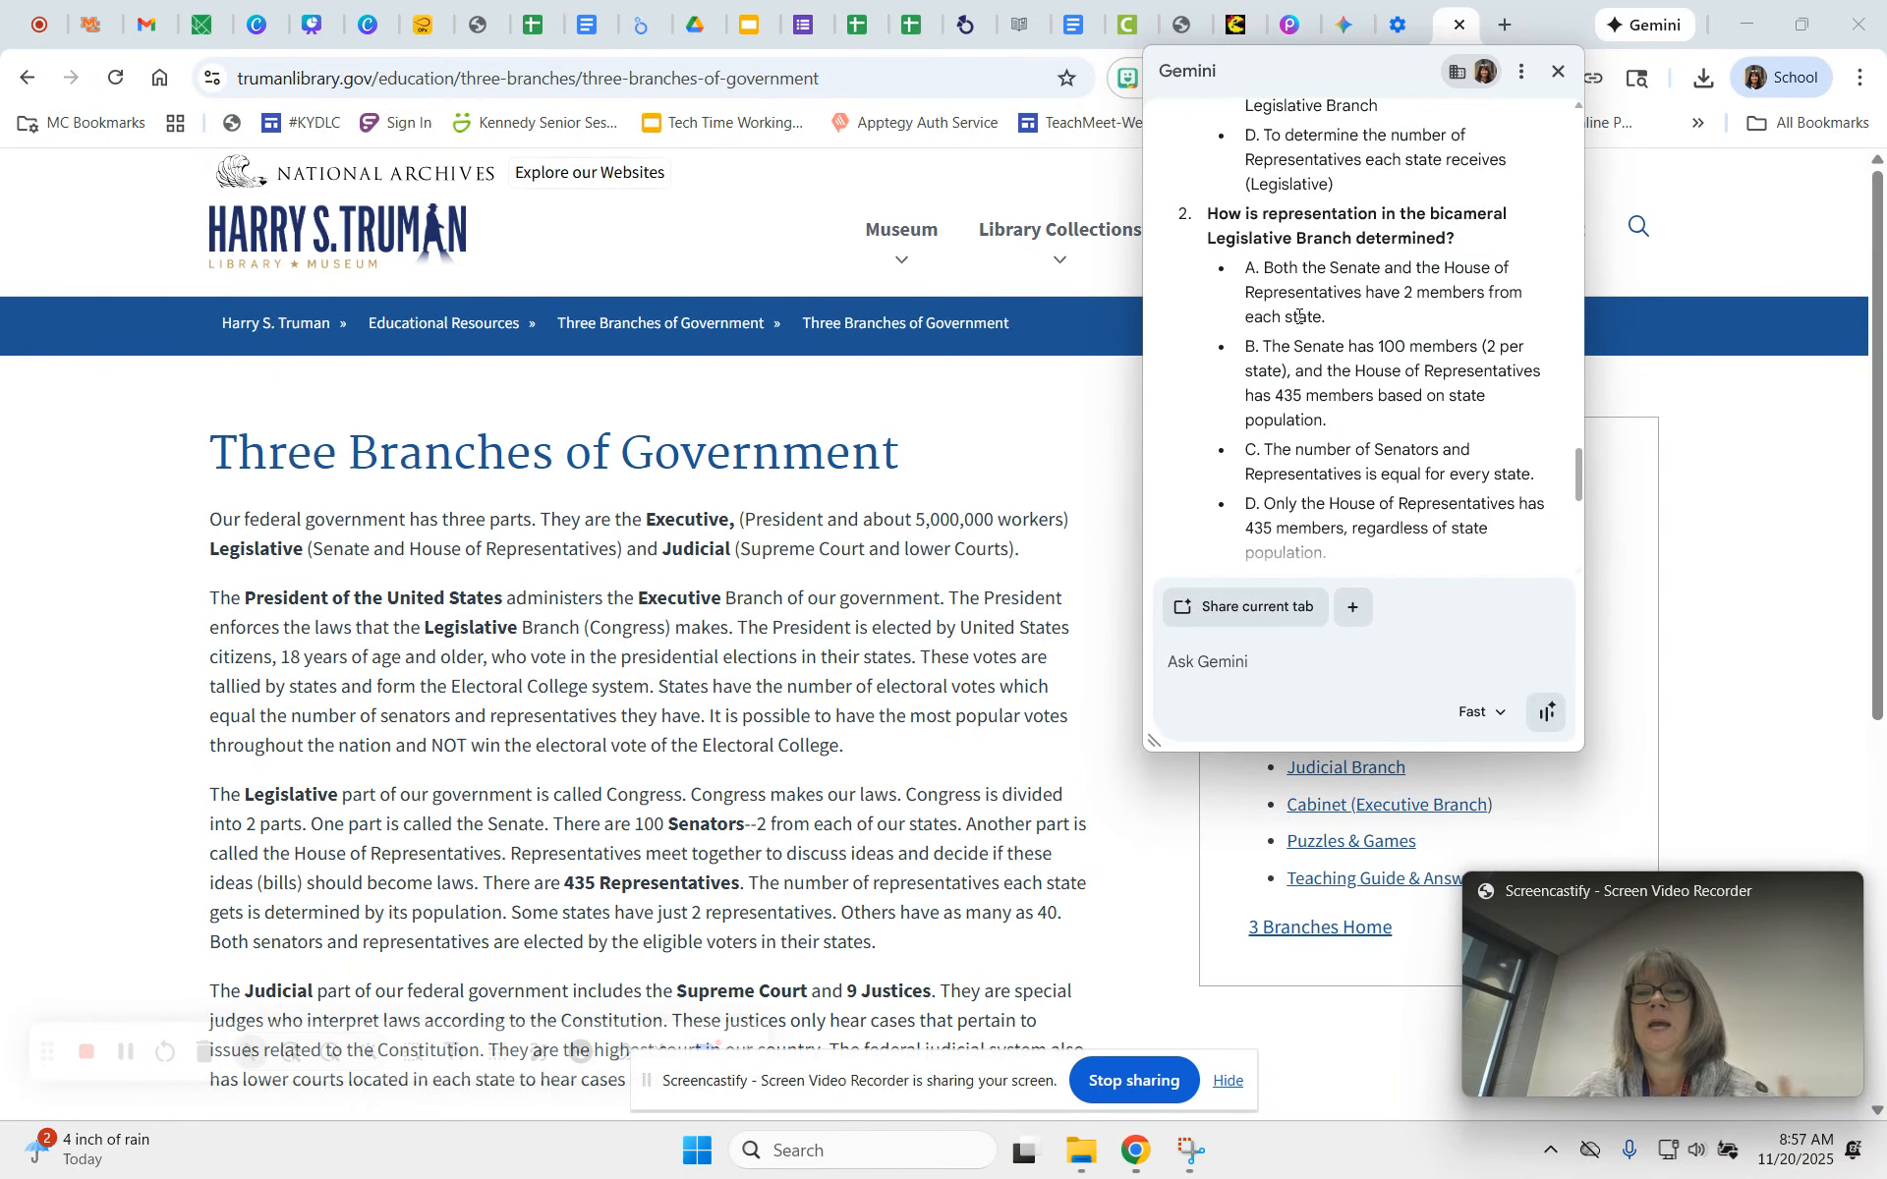
- Hold a Gemini Live voice conversation to get an essay prompt on the separation of powers, pausing it to return to the text chat
left_click(1546, 713)
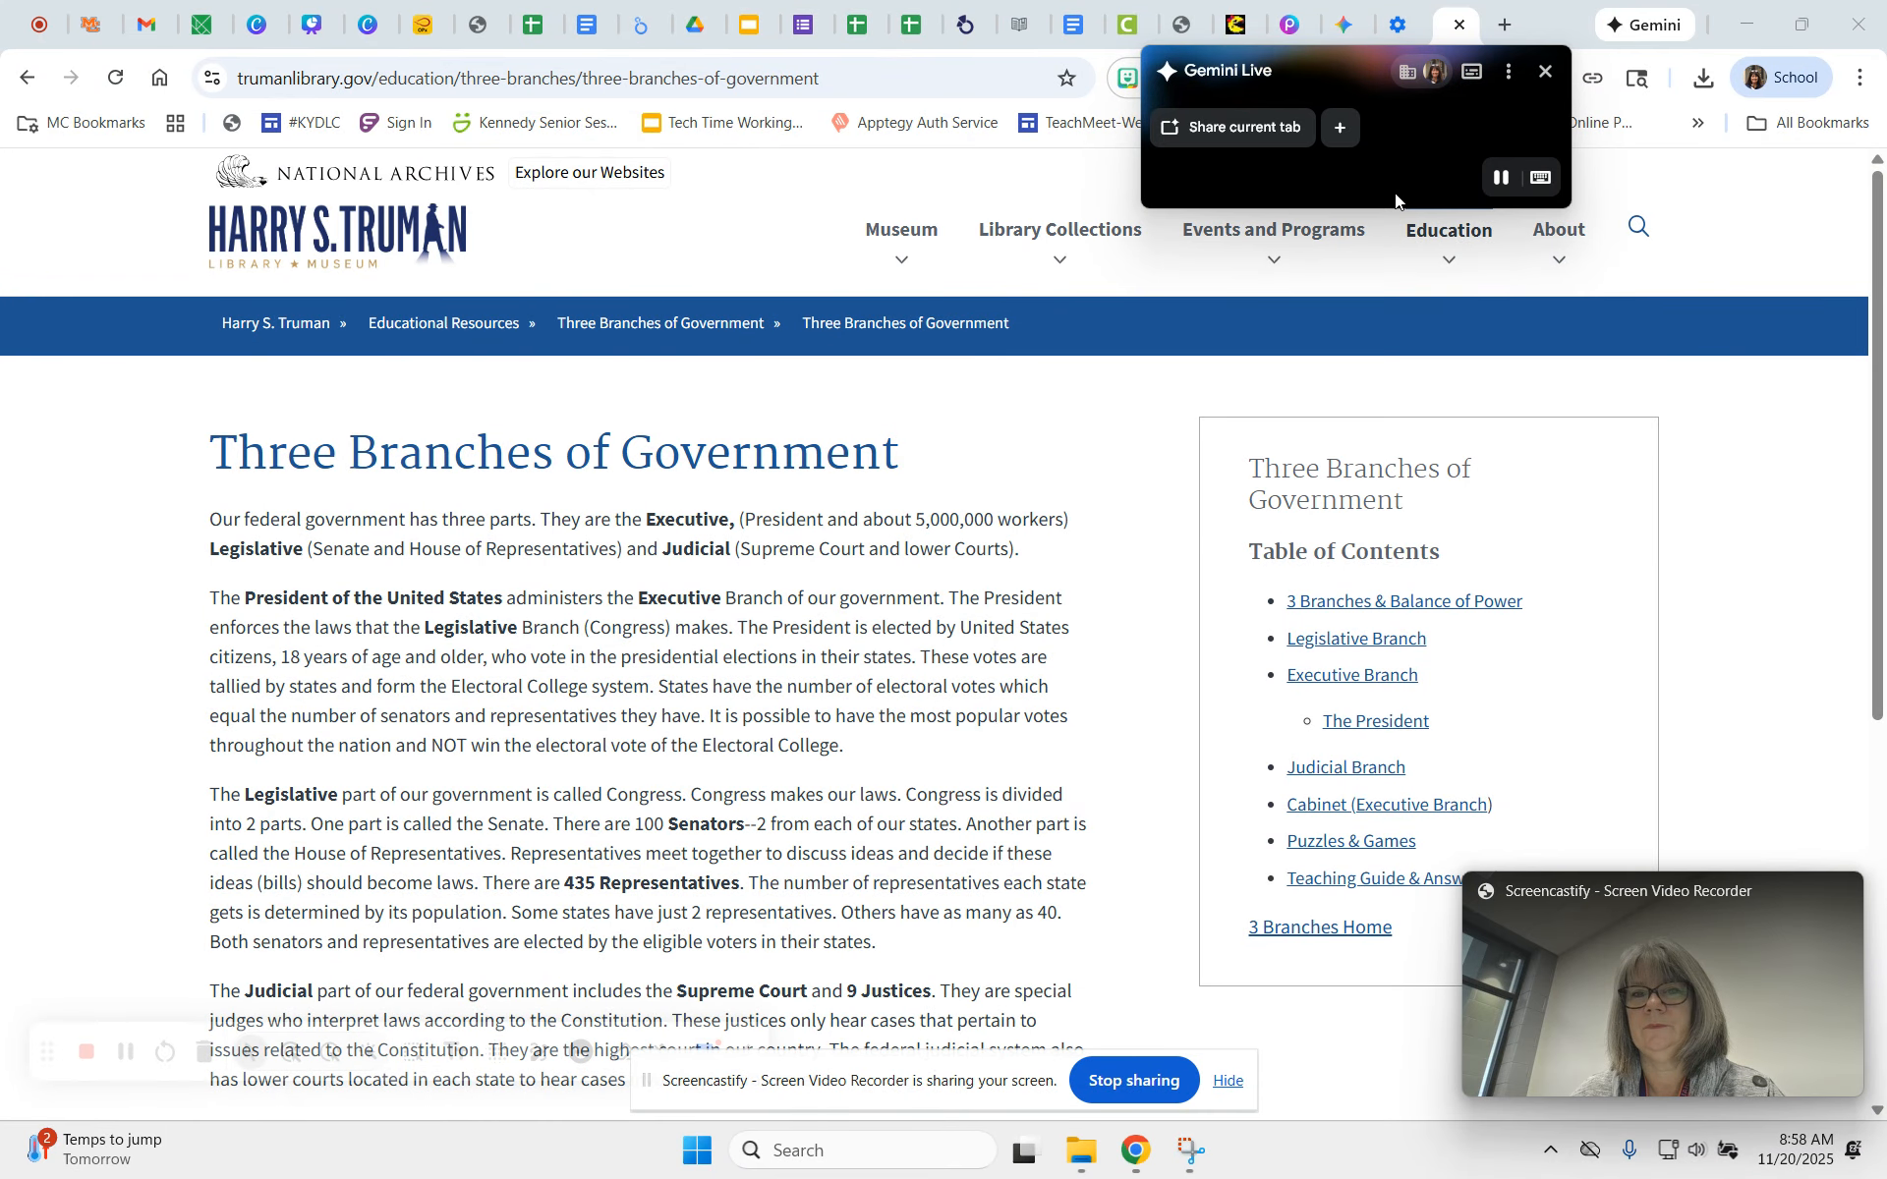
left_click(1501, 179)
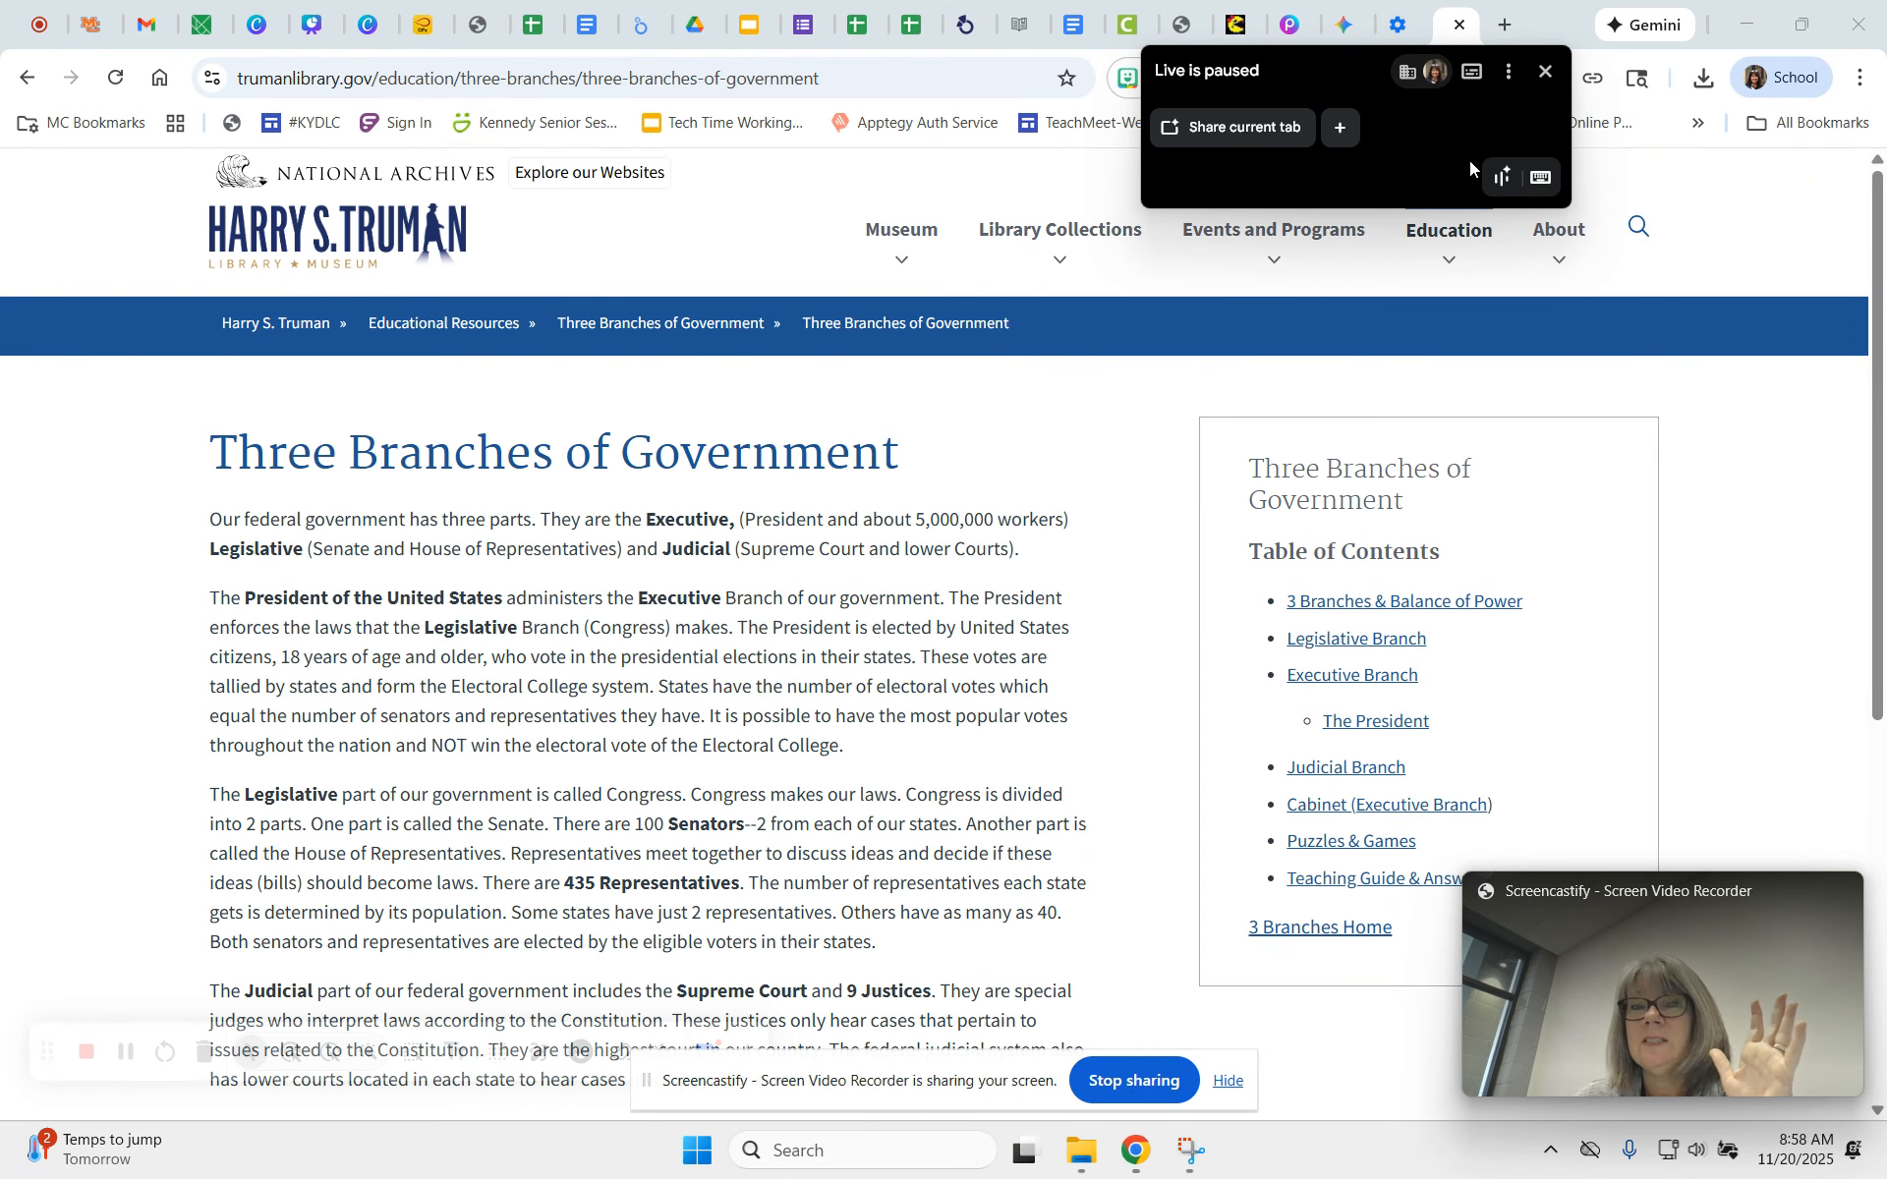
left_click(1542, 179)
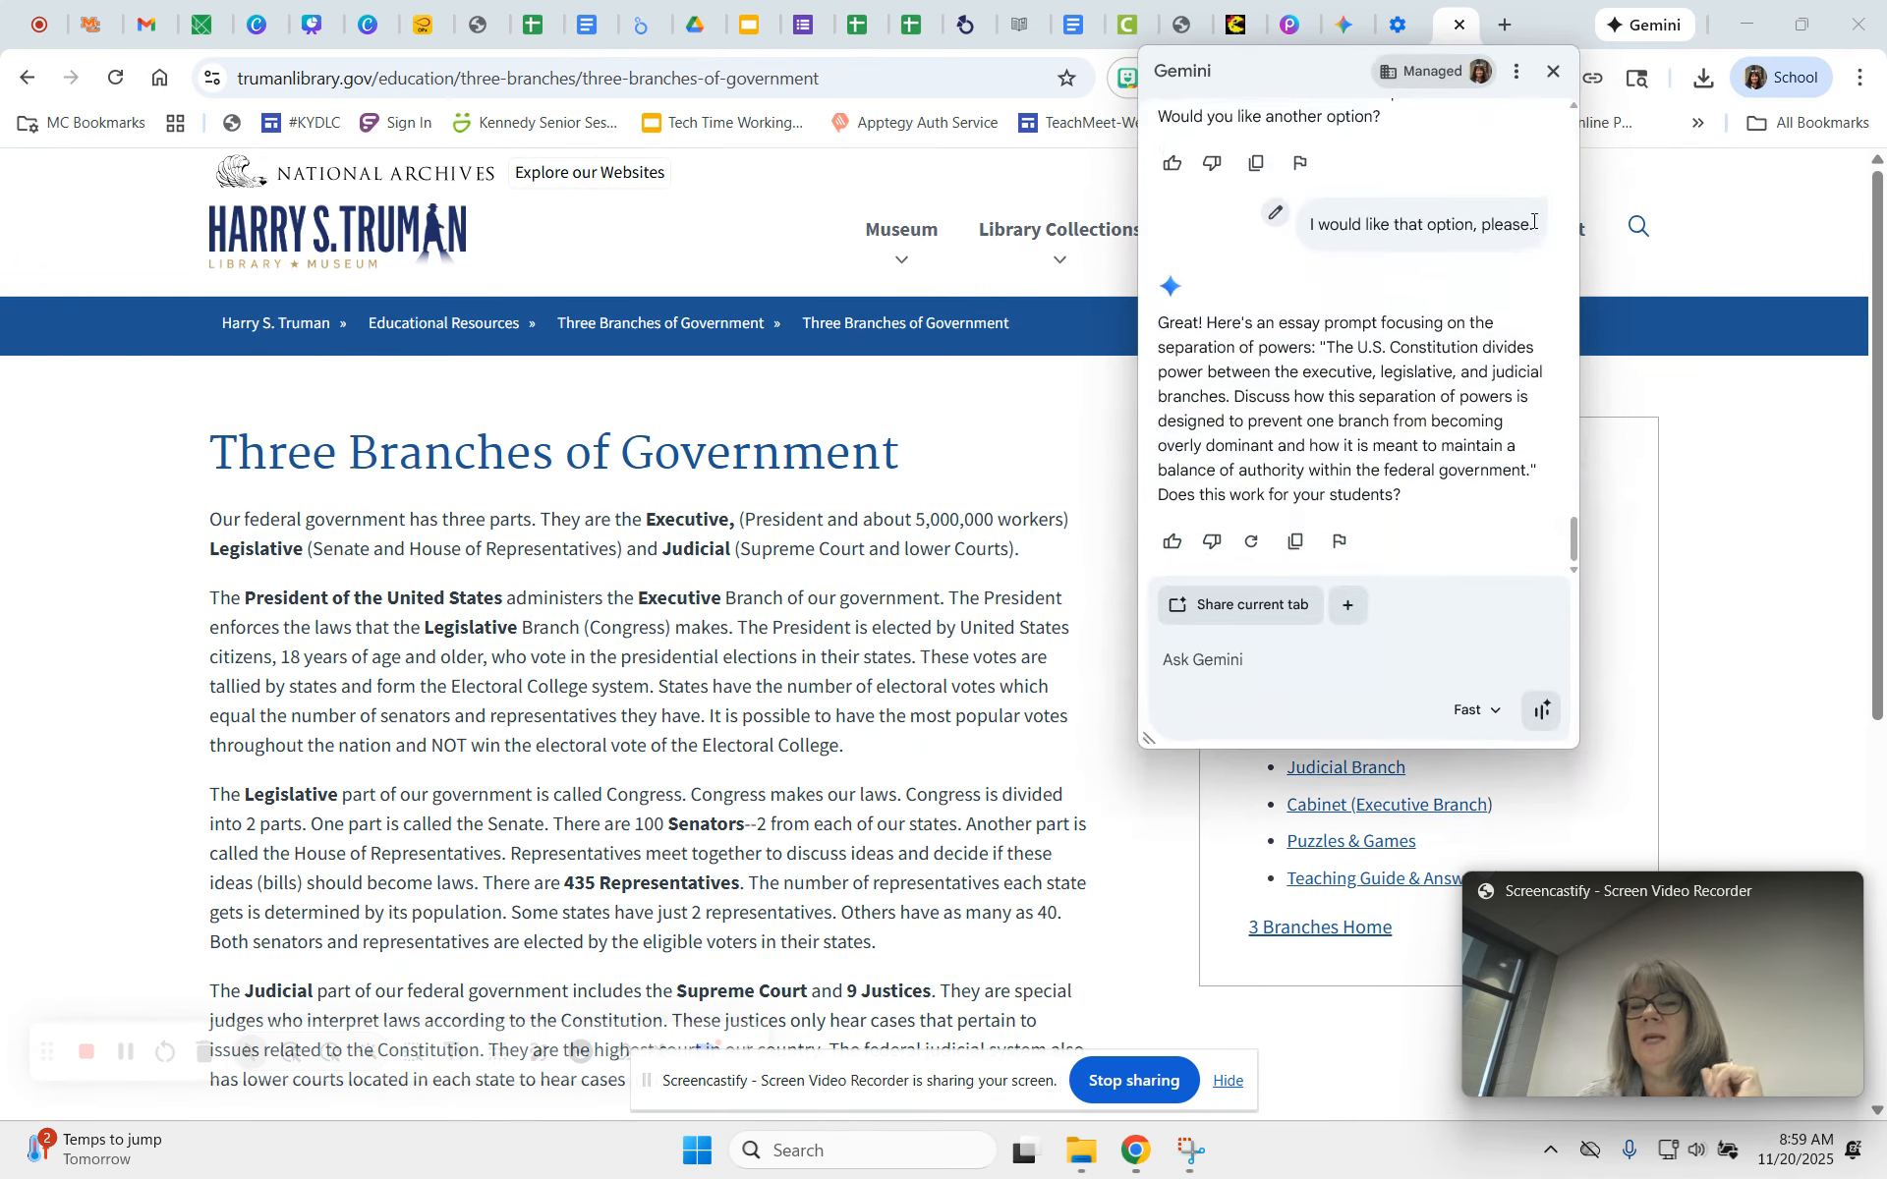